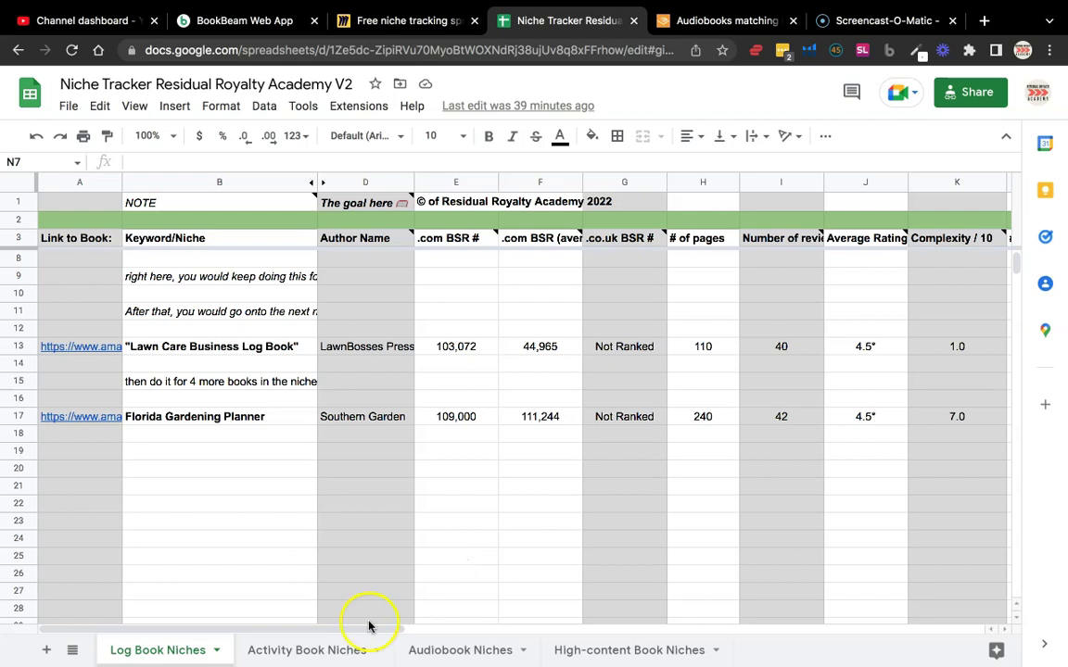
Look over the Audiobook Niches and Log Book Niches sheets and read the note attached to the goal cell
click(441, 648)
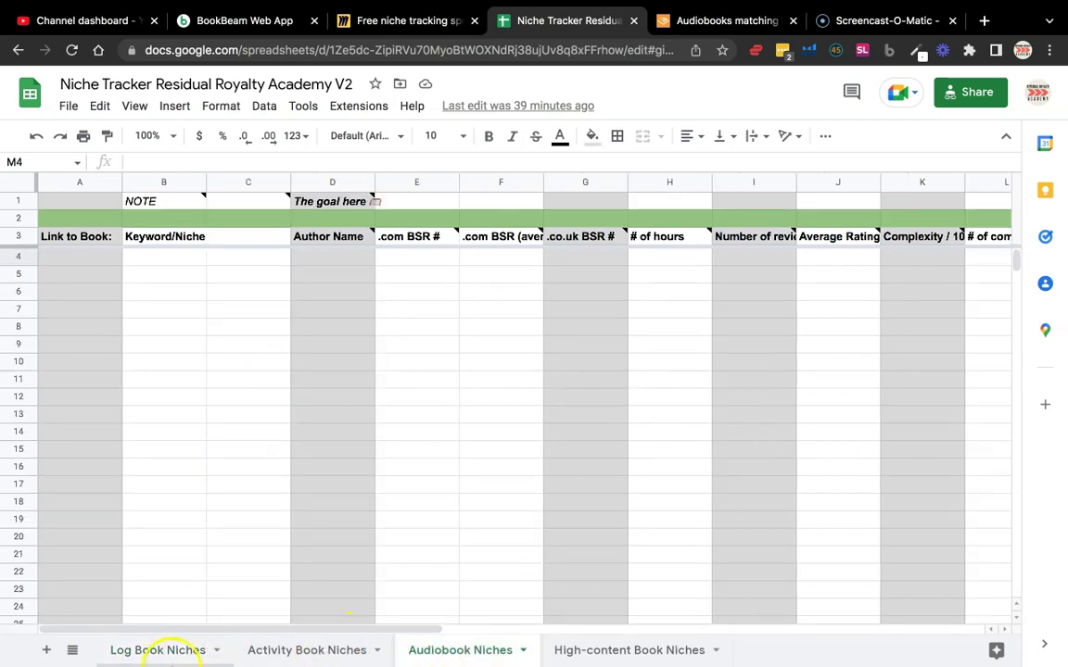
click(159, 653)
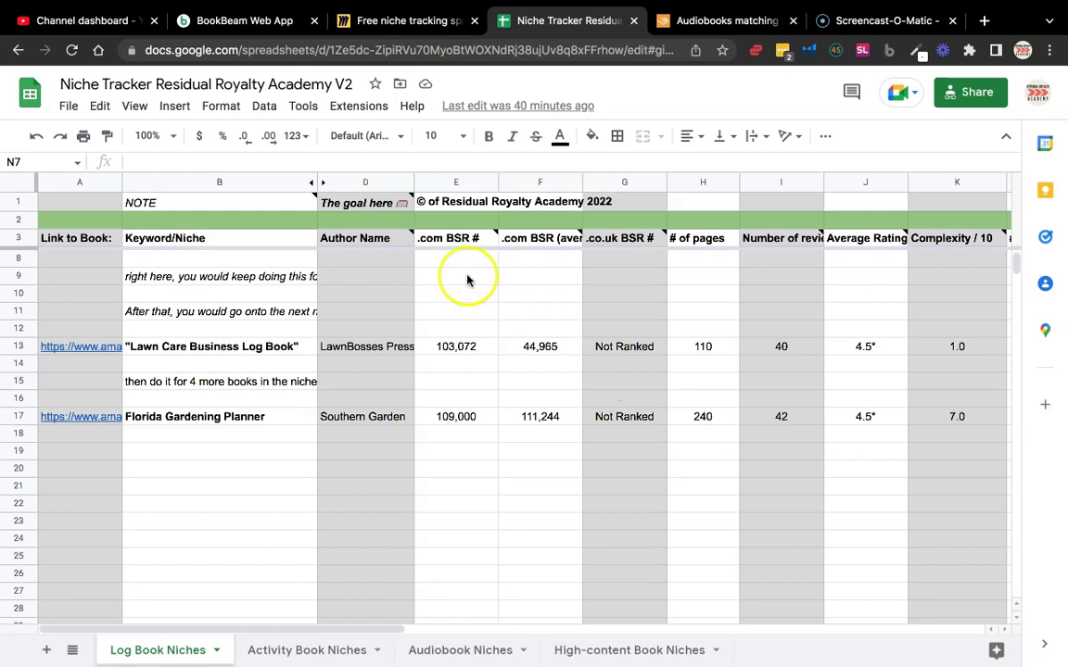
mouse_move(365, 202)
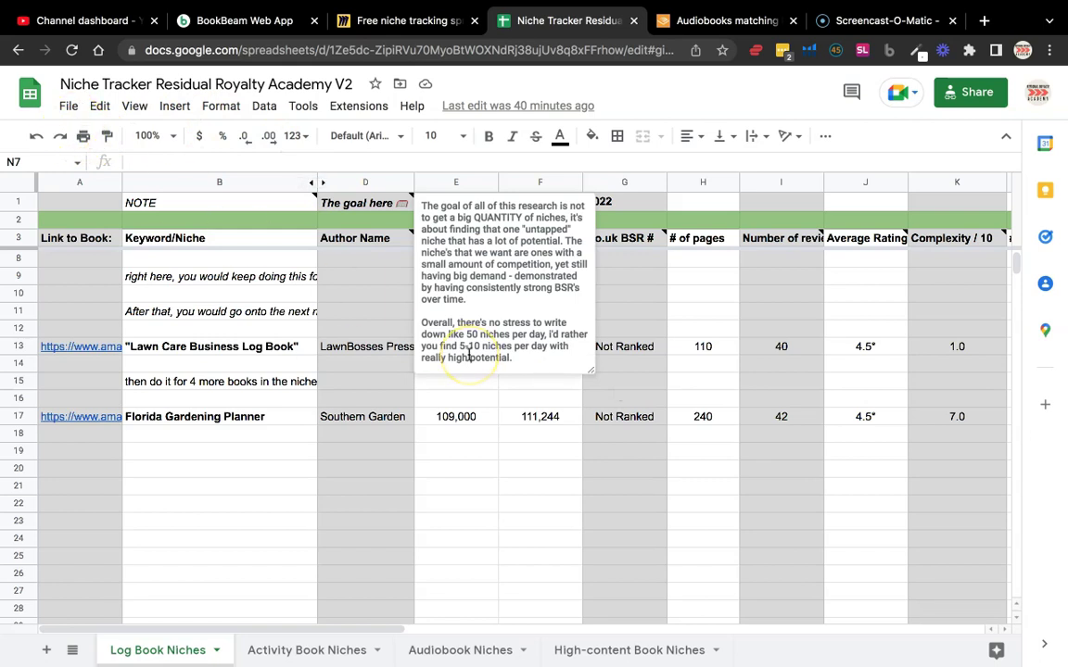
click(566, 457)
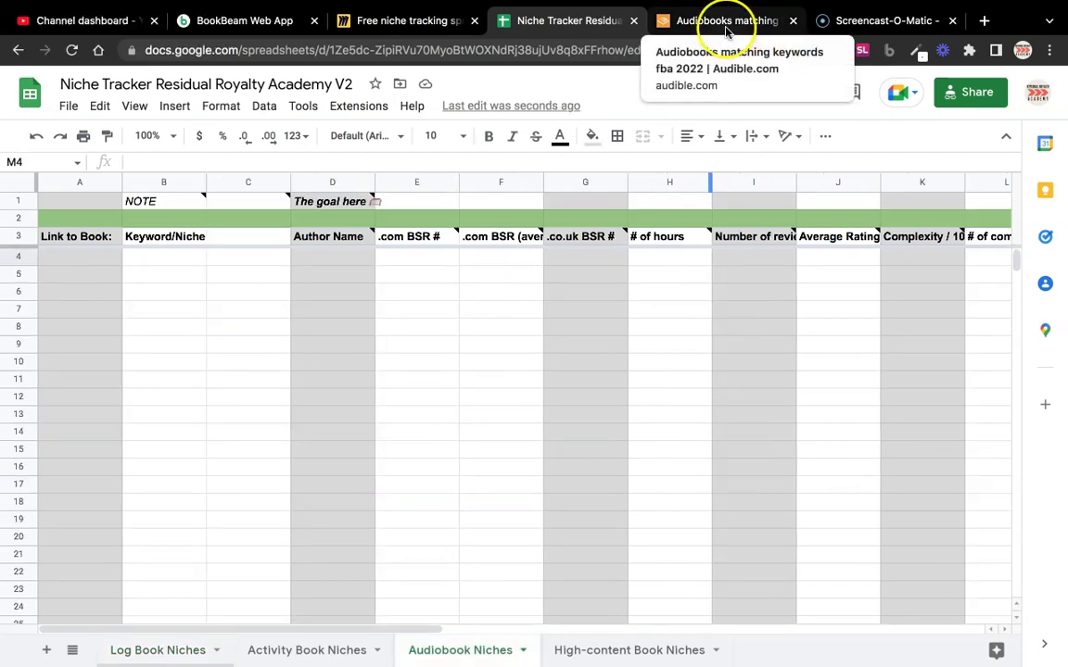
Switch to the Audible results for "fba 2022" and examine the listed audiobooks' BSRs, ratings, lengths and release dates
click(727, 26)
click(657, 123)
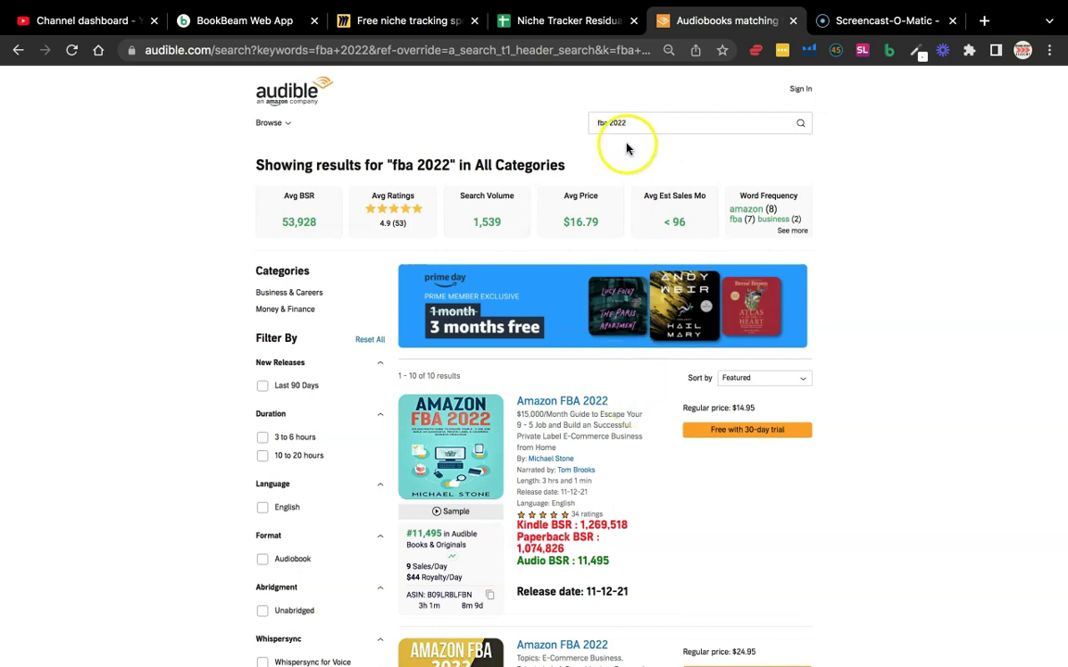
scroll(649, 329, down, 1)
scroll(649, 329, down, 3)
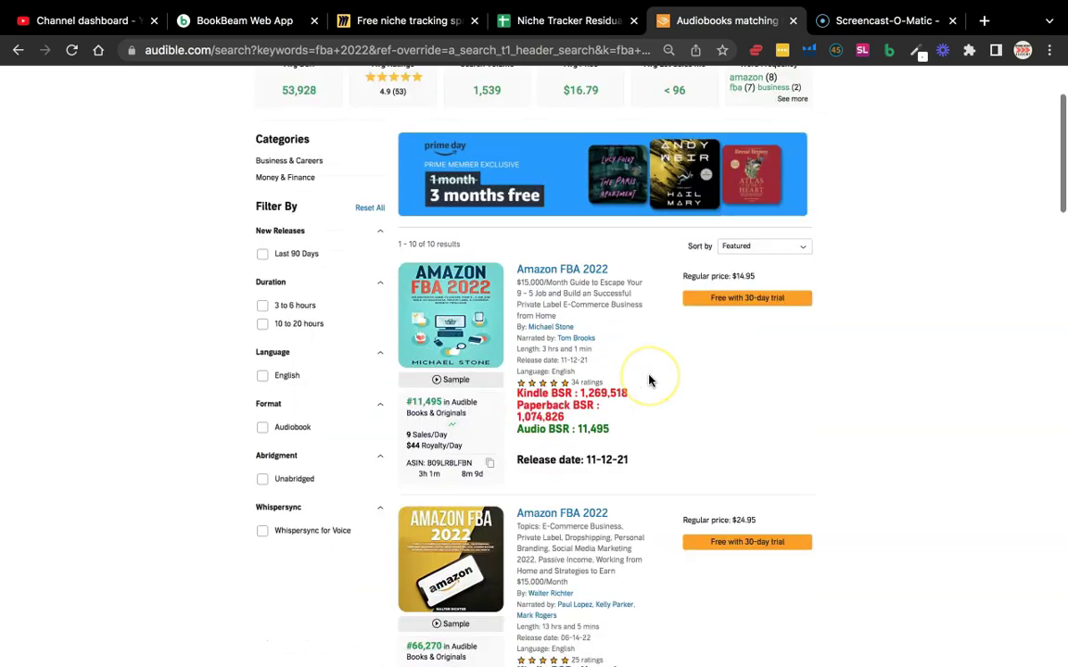
scroll(649, 380, up, 1)
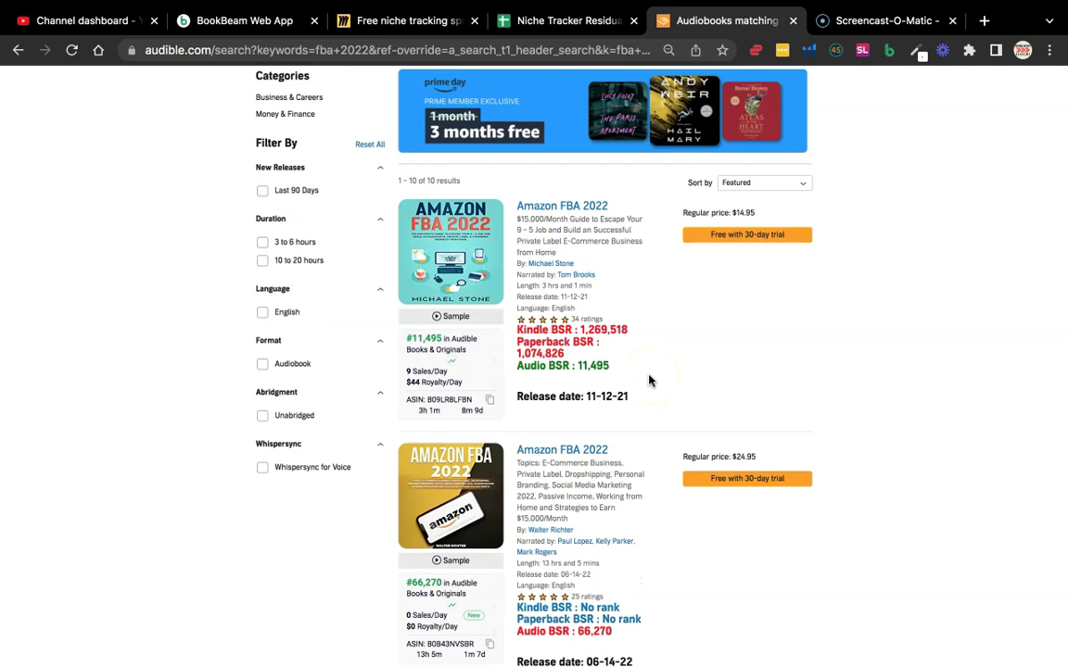
scroll(648, 376, down, 1)
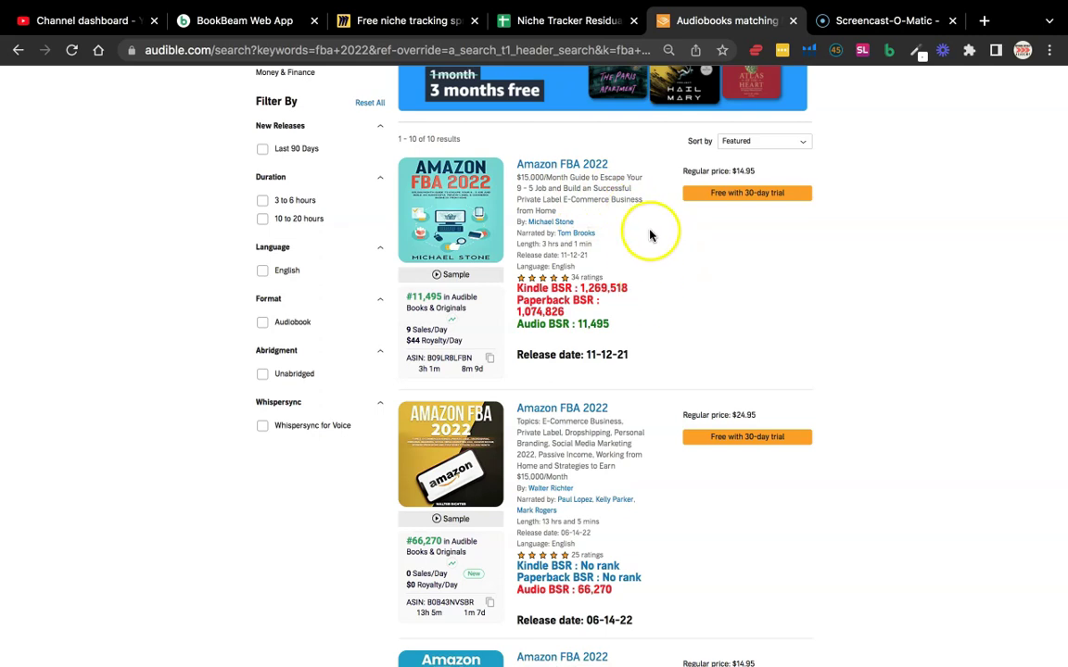
scroll(650, 232, up, 1)
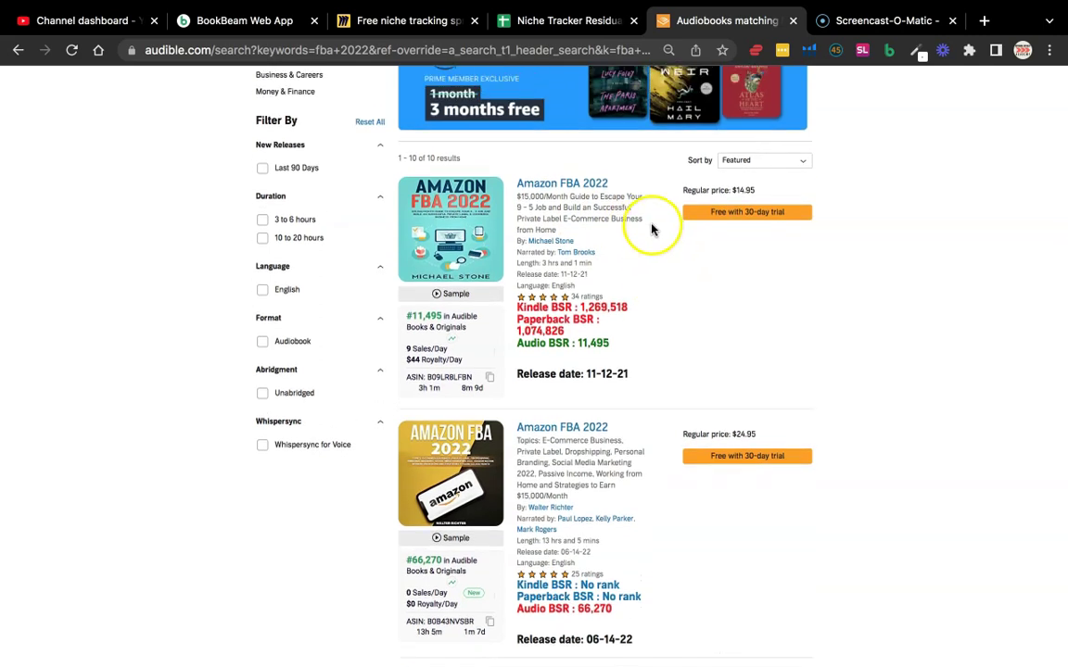
scroll(648, 330, down, 4)
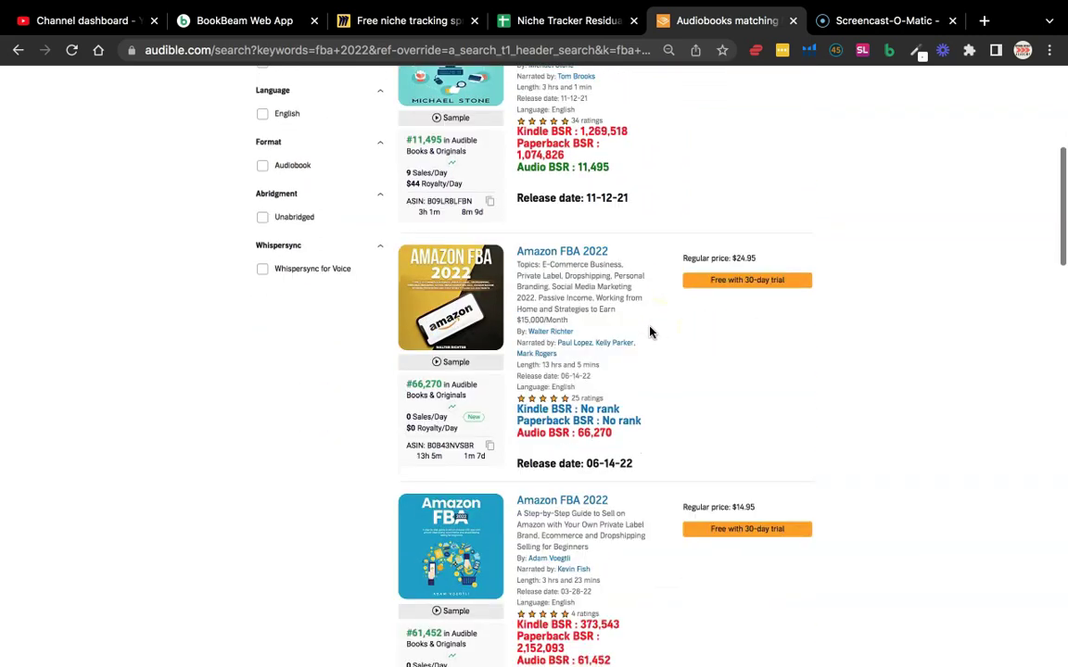
scroll(650, 331, up, 3)
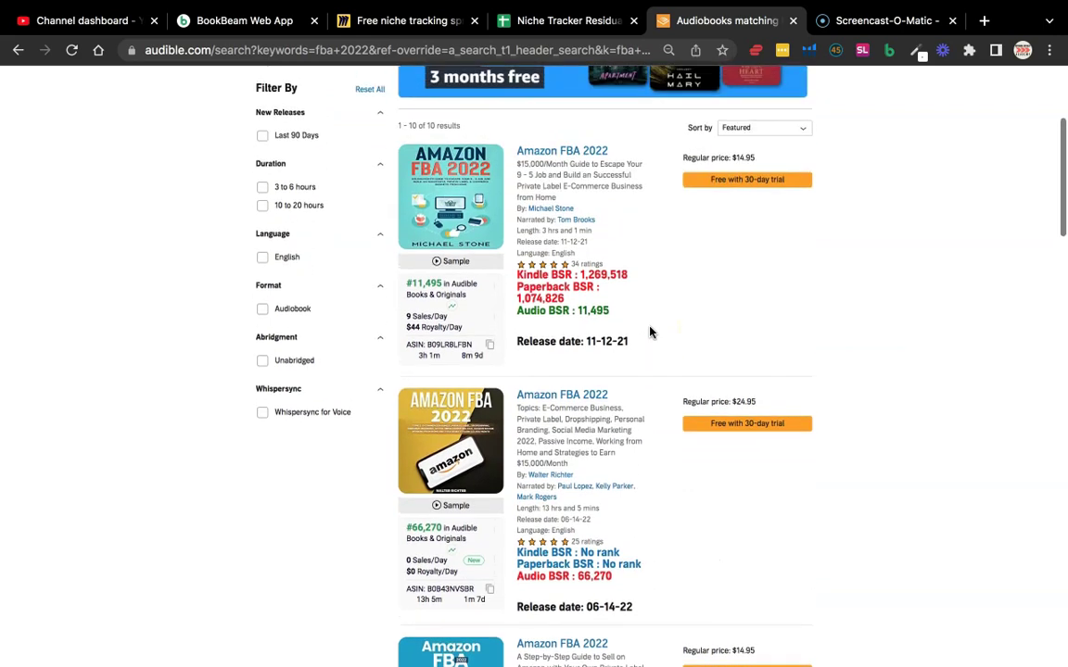
scroll(650, 332, up, 2)
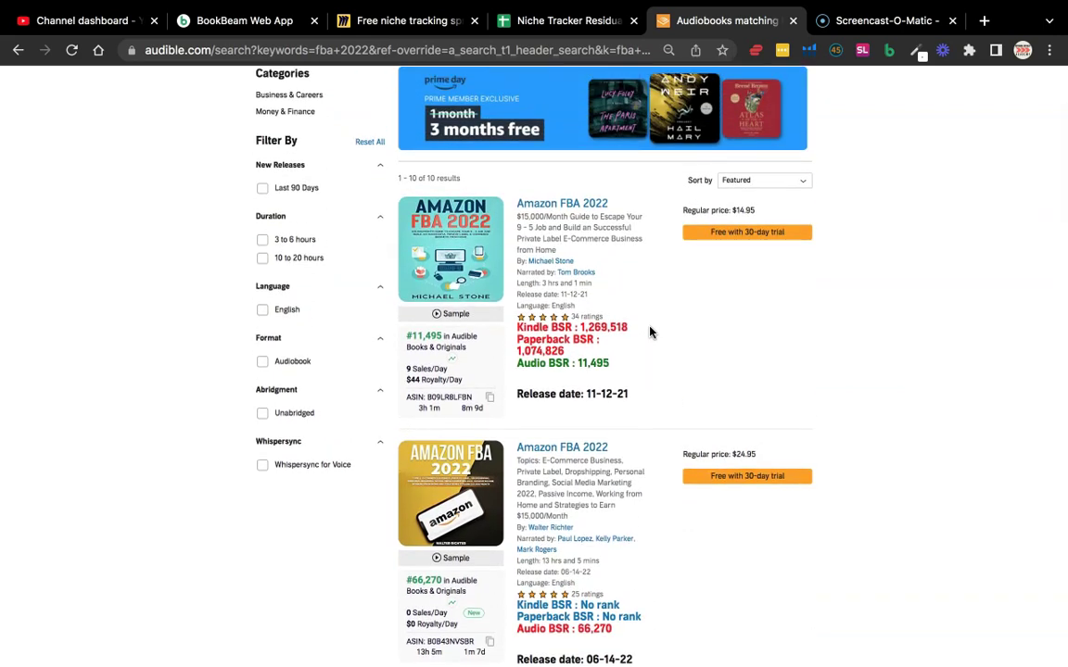
scroll(650, 332, up, 3)
click(651, 366)
scroll(650, 366, down, 2)
scroll(650, 364, up, 4)
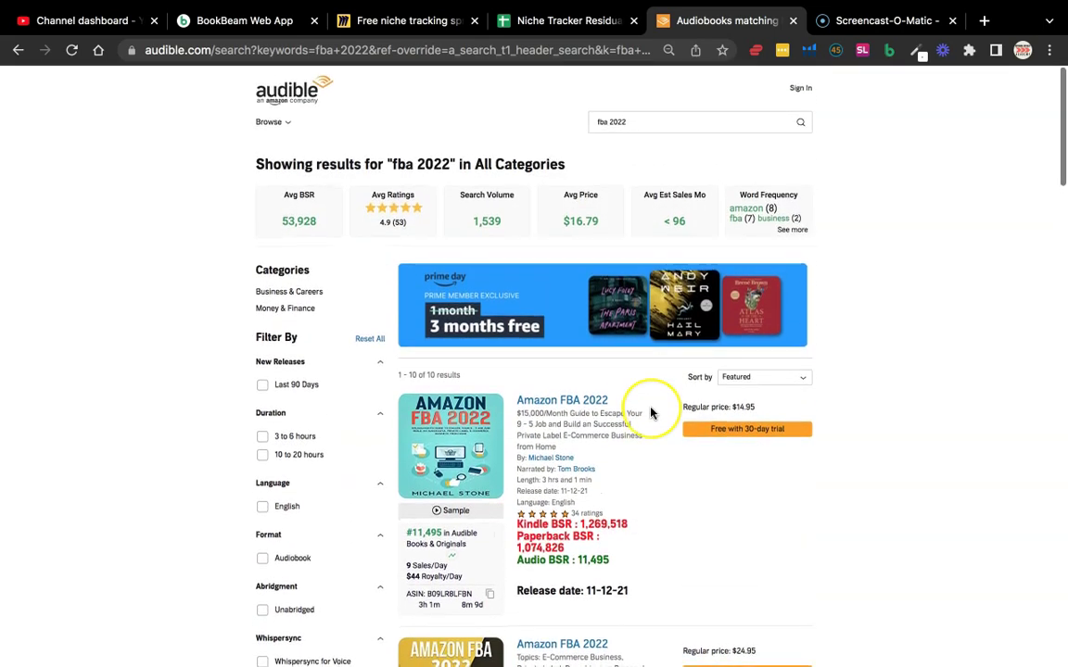
scroll(650, 414, down, 2)
scroll(650, 426, up, 1)
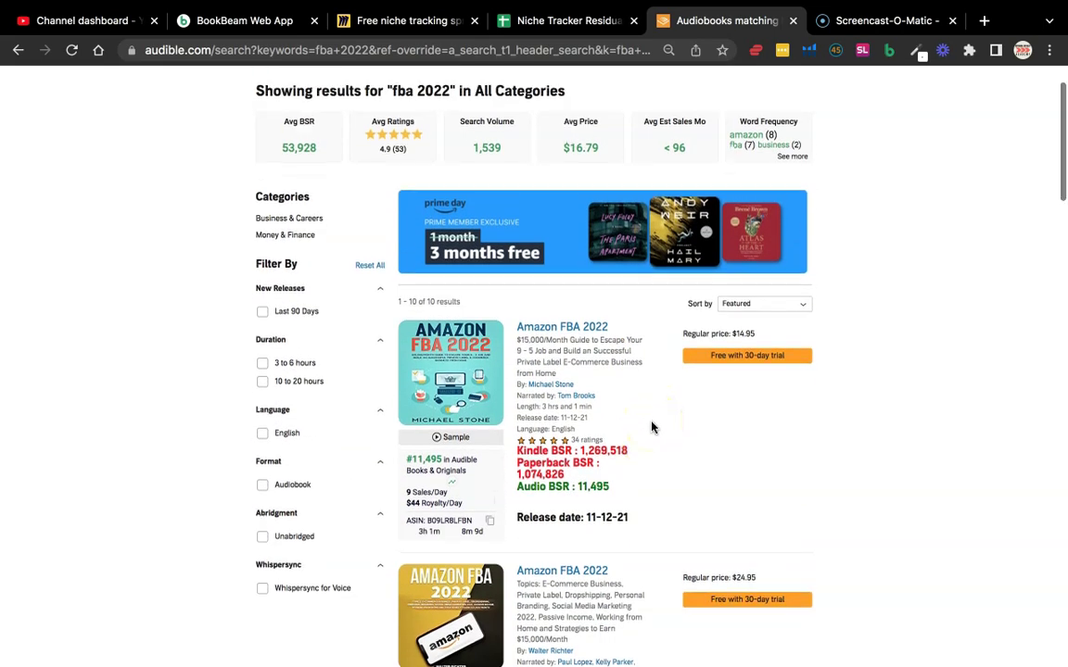
Copy the link address of the first Amazon FBA 2022 audiobook on Audible and paste it into cell A6 of the Audiobook Niches sheet
click(536, 26)
click(676, 19)
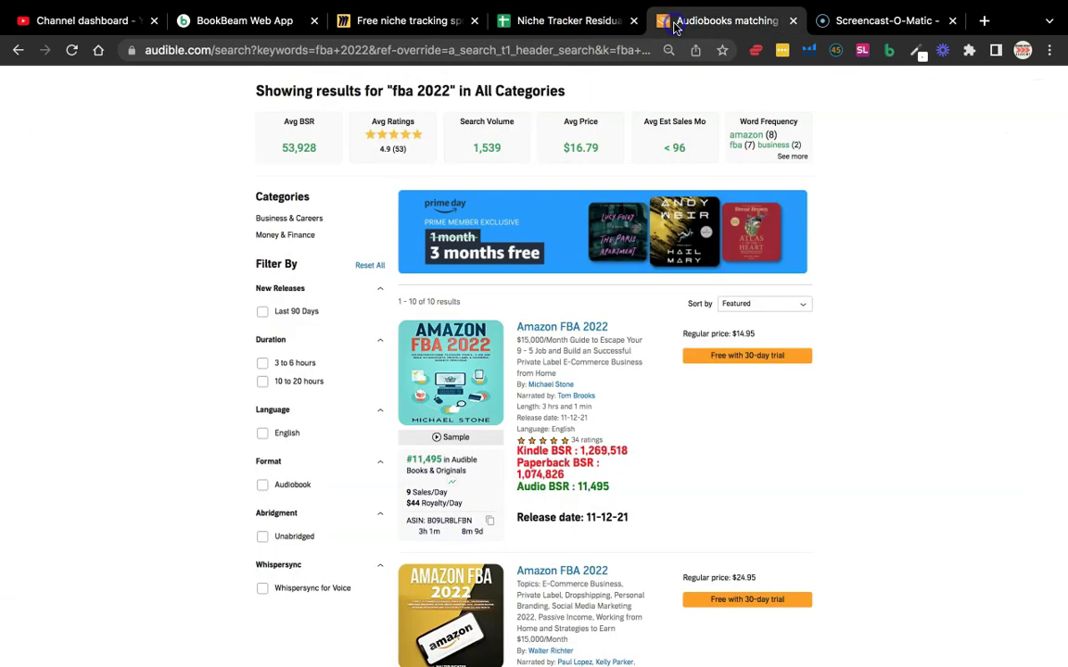
right_click(564, 330)
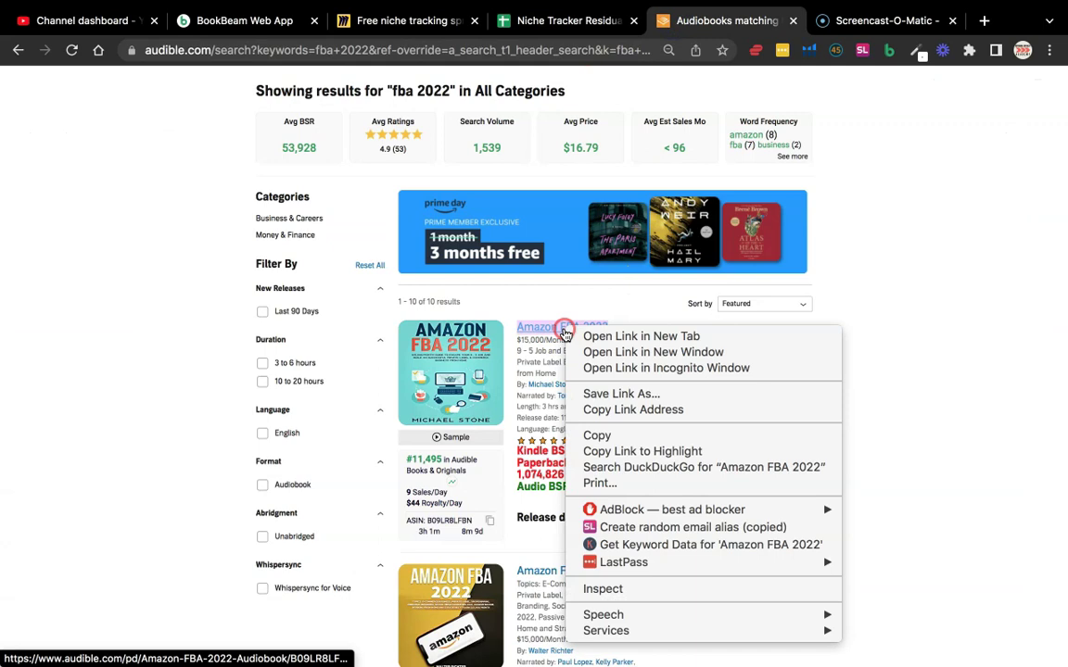
click(635, 410)
click(568, 20)
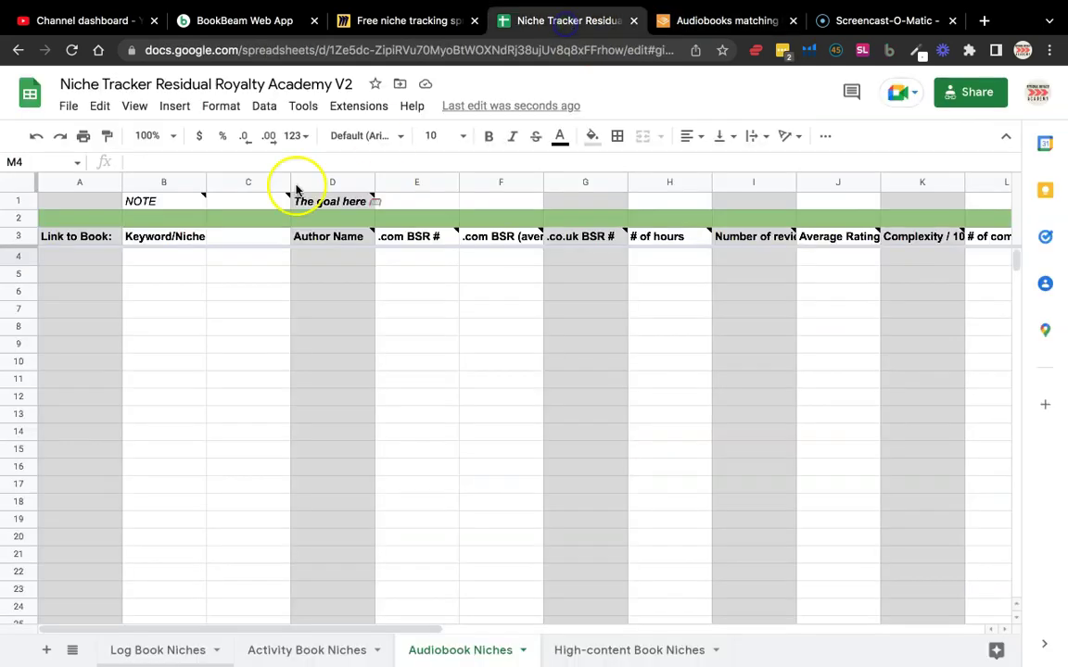
click(96, 275)
click(102, 257)
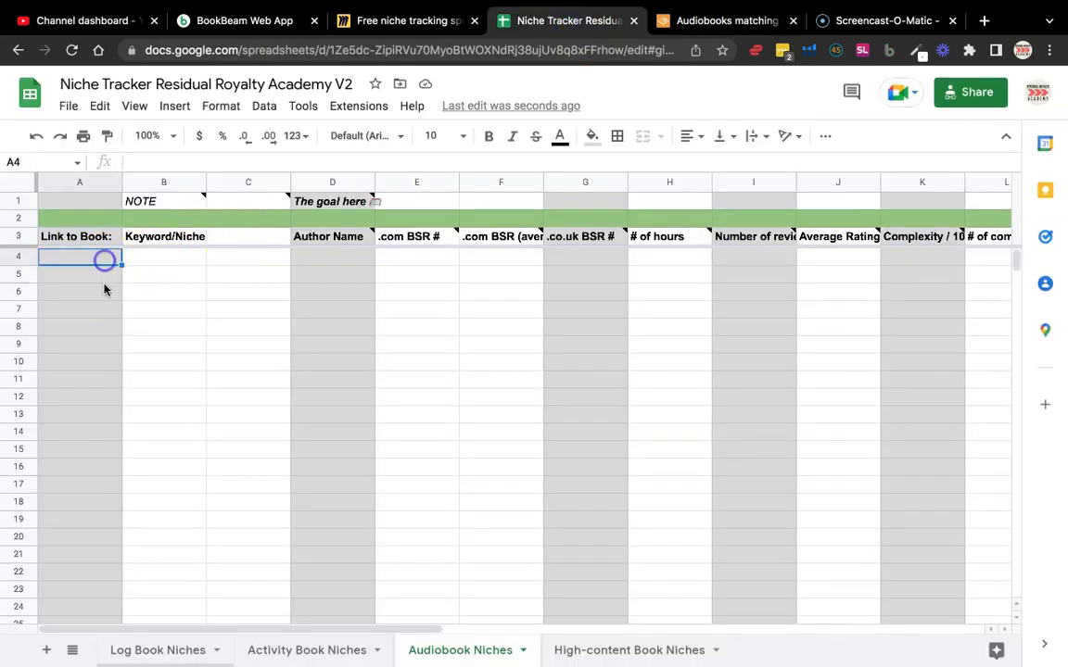
click(101, 290)
key(ctrl+v)
Enter FBA 2022 as the keyword/niche in cell B6
click(180, 311)
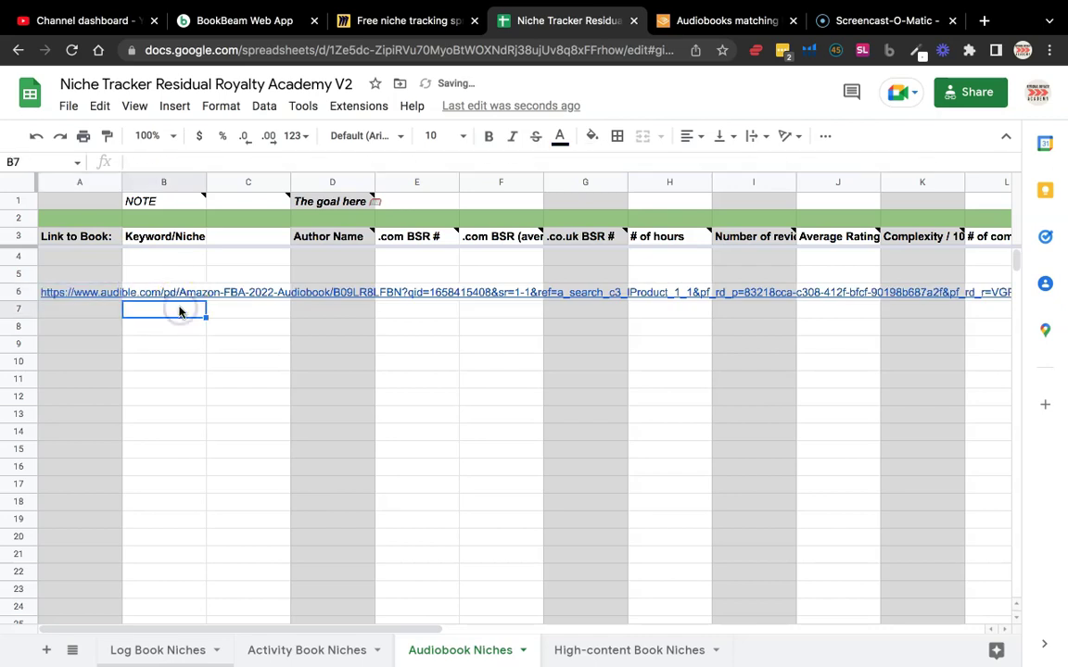
key(Up)
text(M)
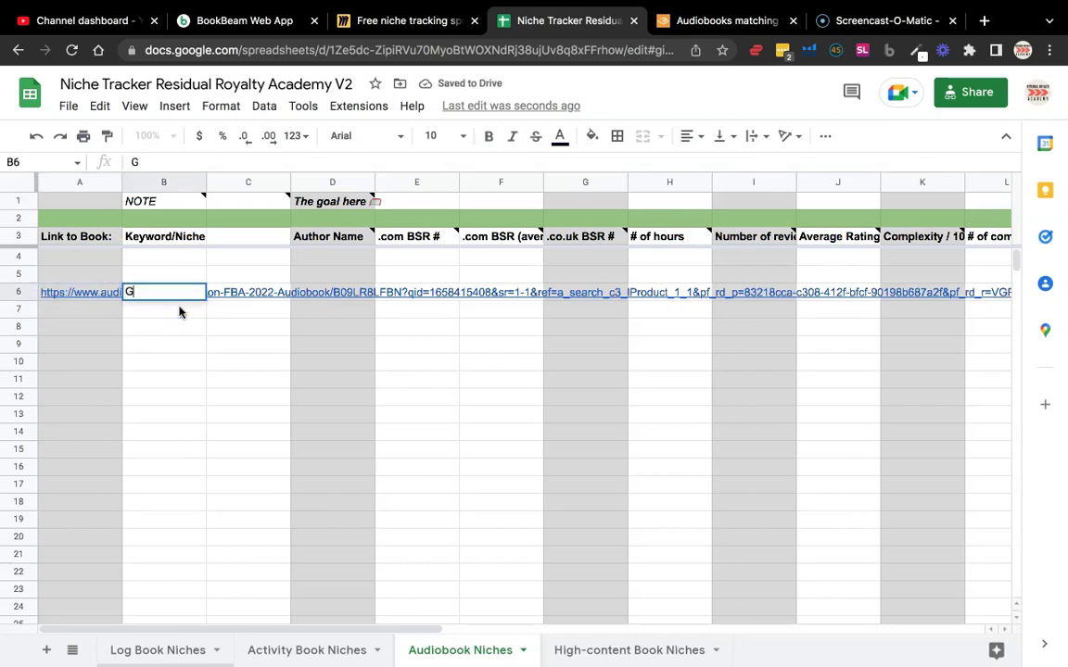
text(BA 20)
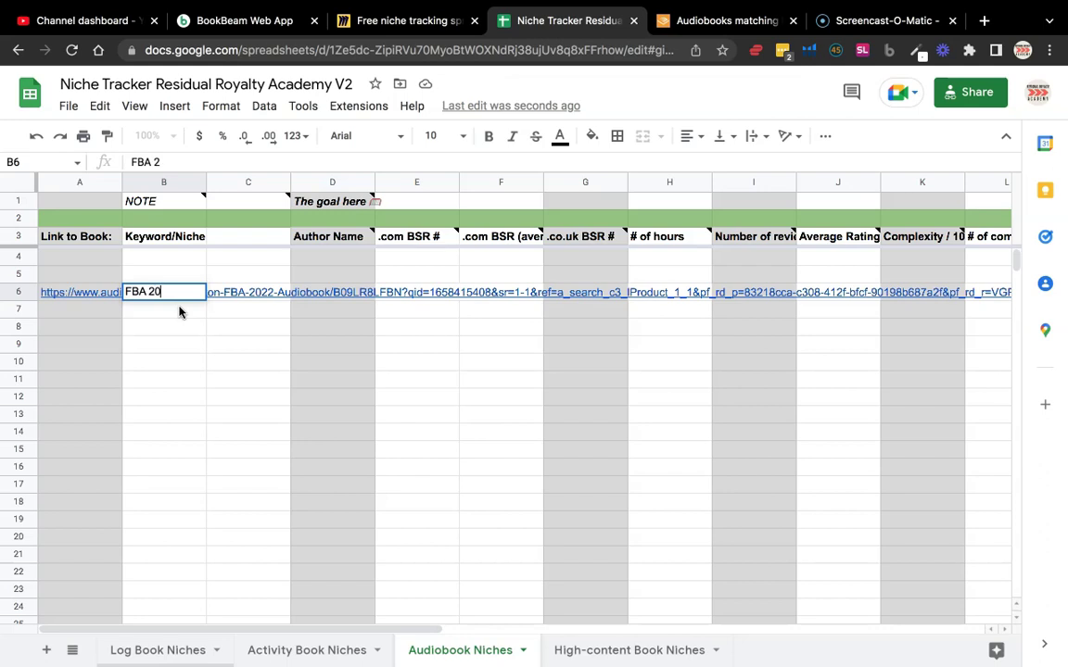
key(Return)
key(Up)
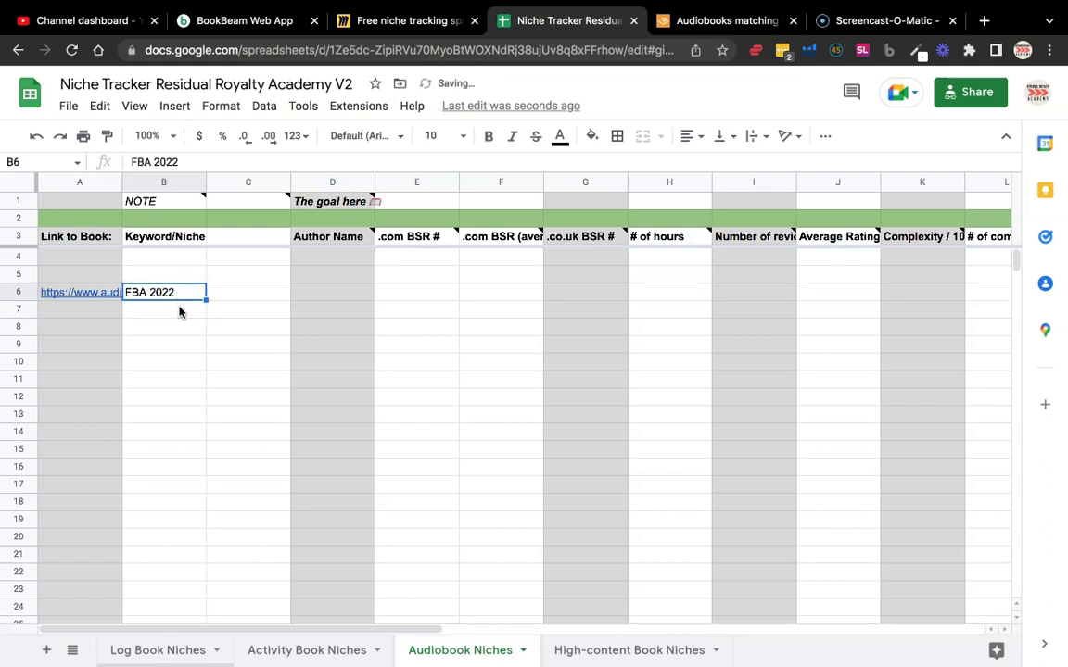
Look up the first audiobook's author on Audible and enter the author's name in cell D6
key(Right)
key(Left)
key(Right)
key(Right)
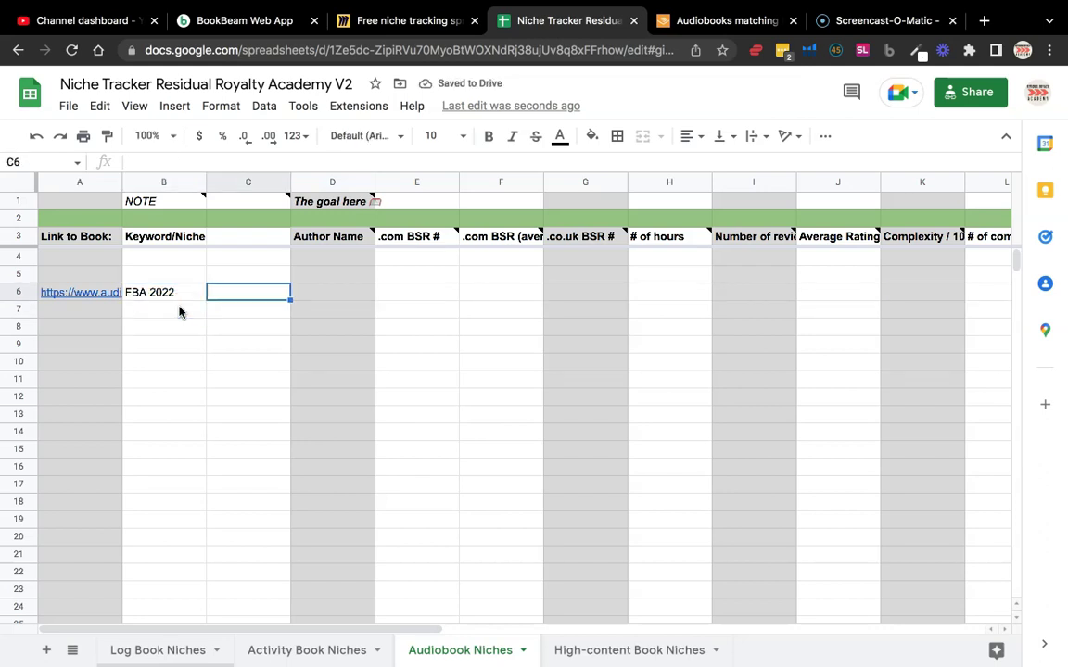
click(802, 23)
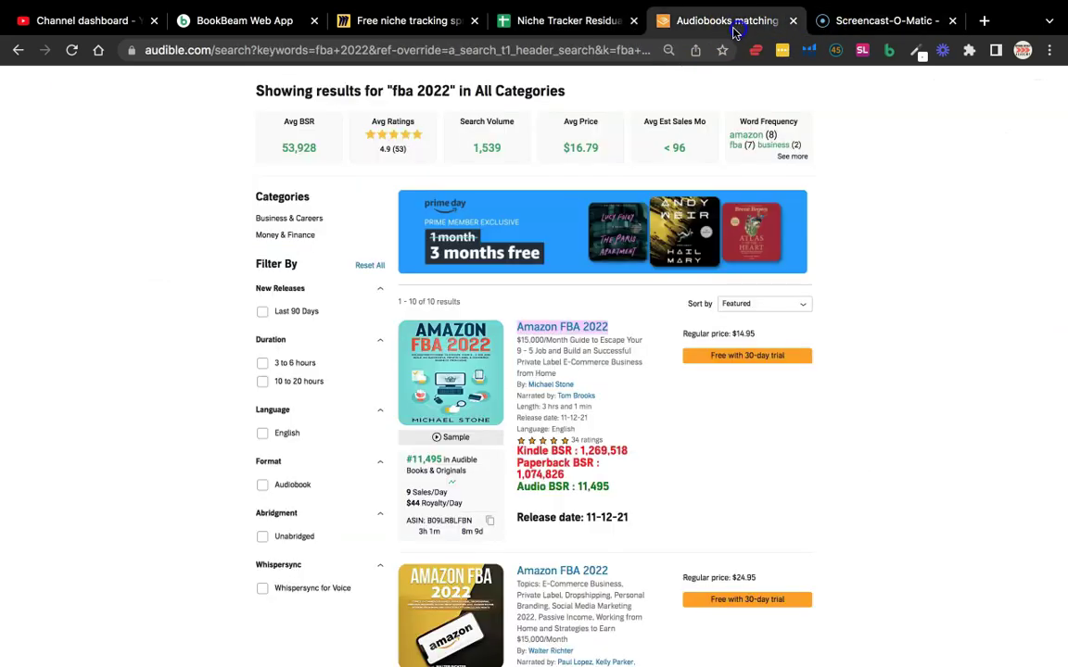
click(567, 24)
text(Moc)
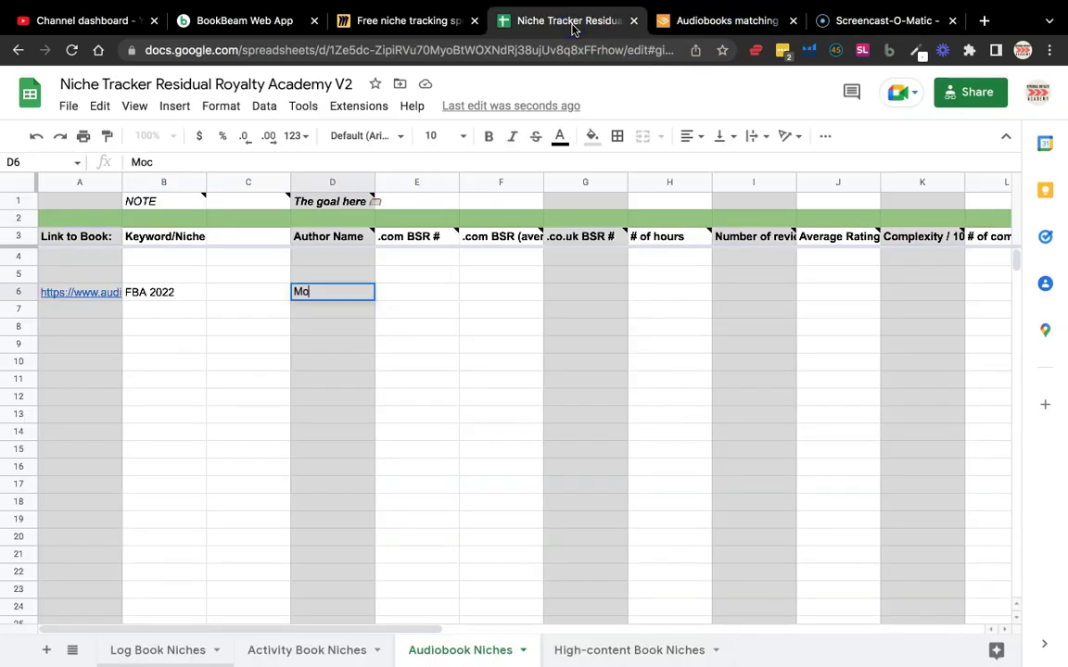
text(har)
Check the first audiobook's Audio BSR on Audible and enter 11400 as the .com BSR in cell E6
click(713, 20)
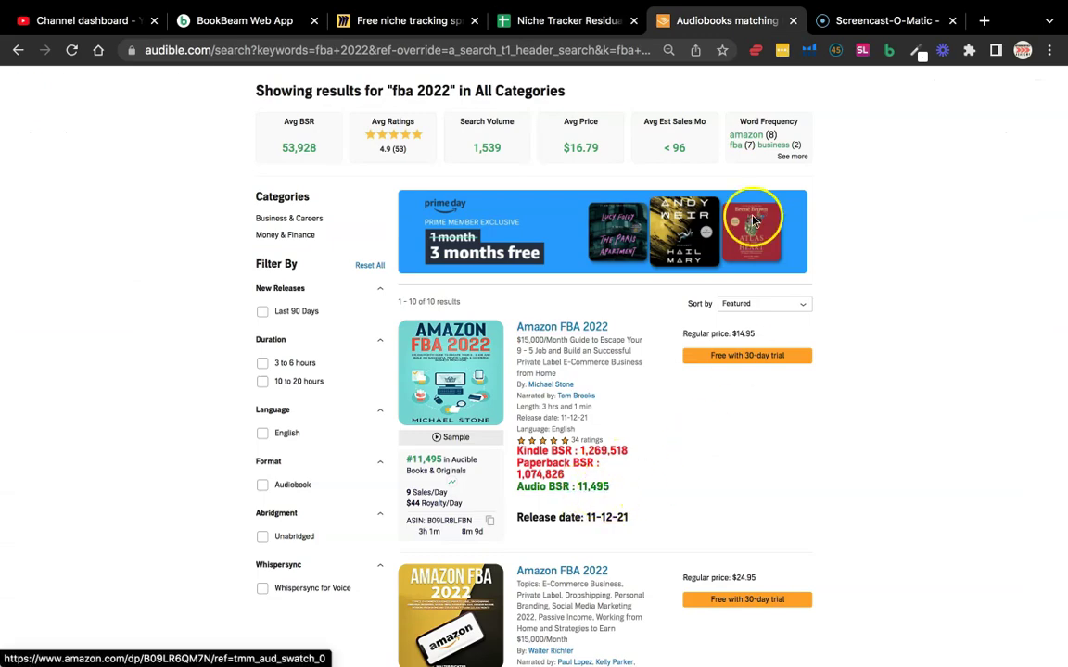
click(549, 20)
click(425, 293)
text(11400)
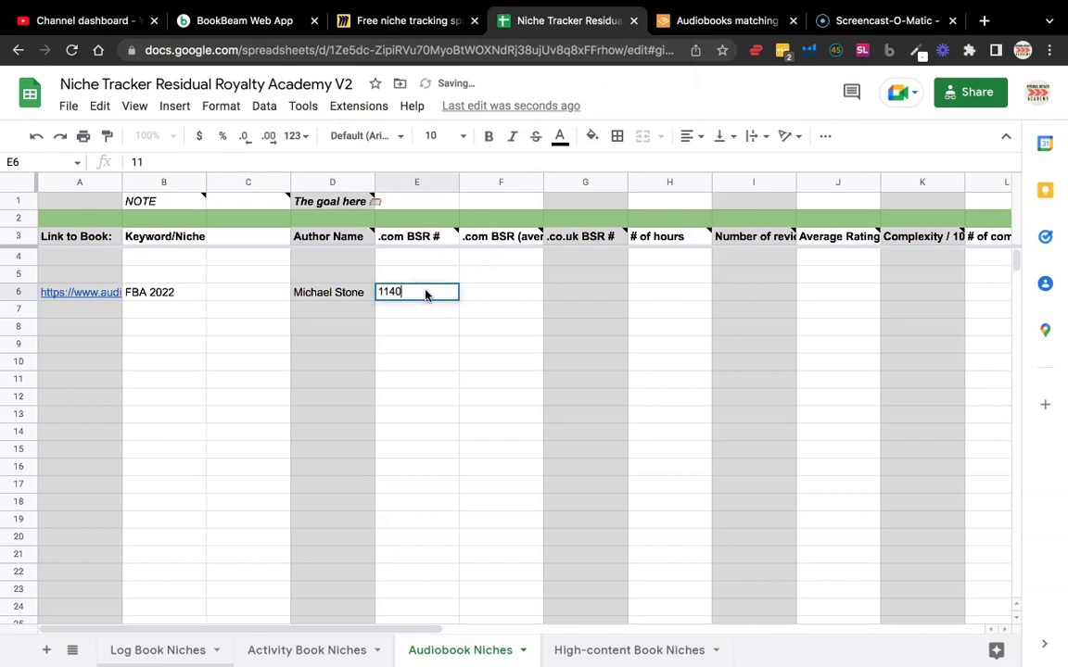
key(Return)
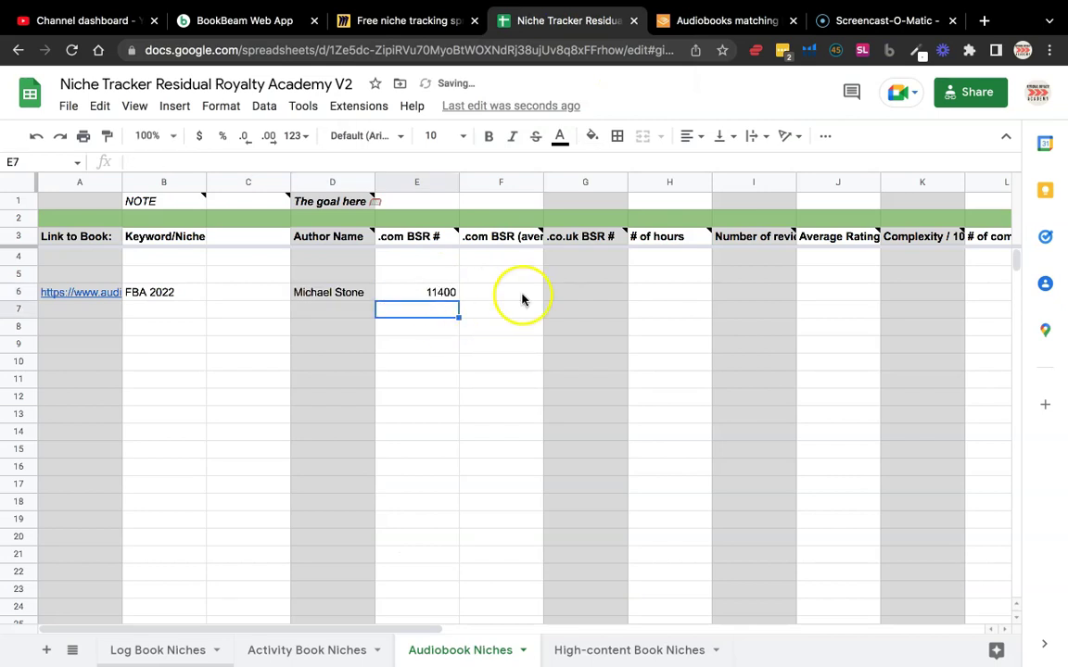
Check the first audiobook's 3-month BSR history on Audible and enter 11000 as the average .com BSR in cell F6
click(686, 23)
click(456, 482)
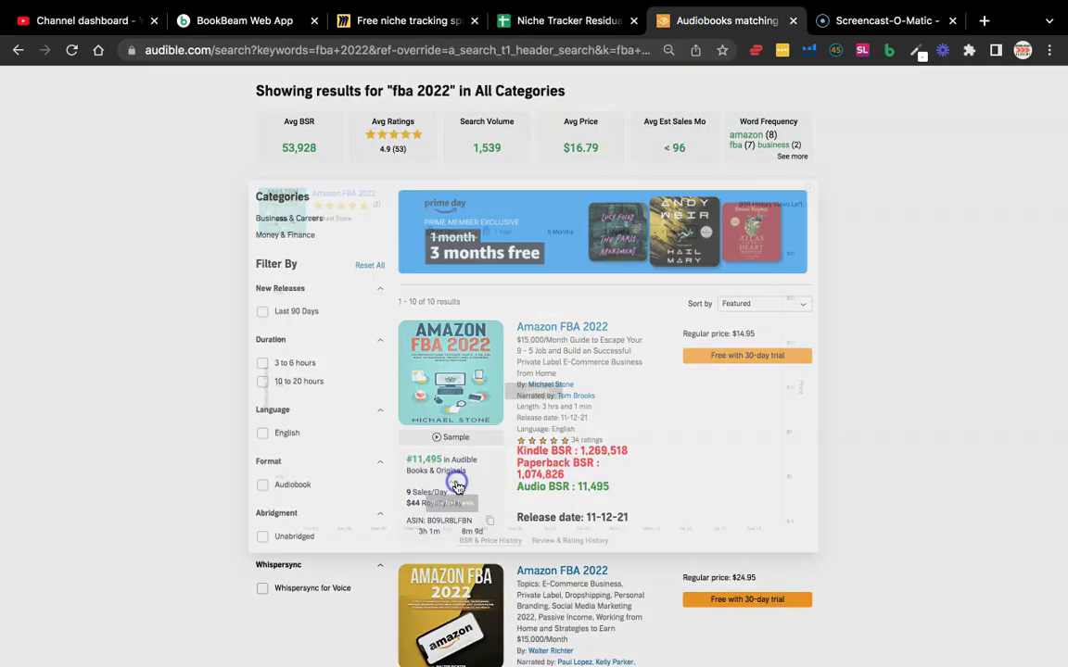
click(625, 211)
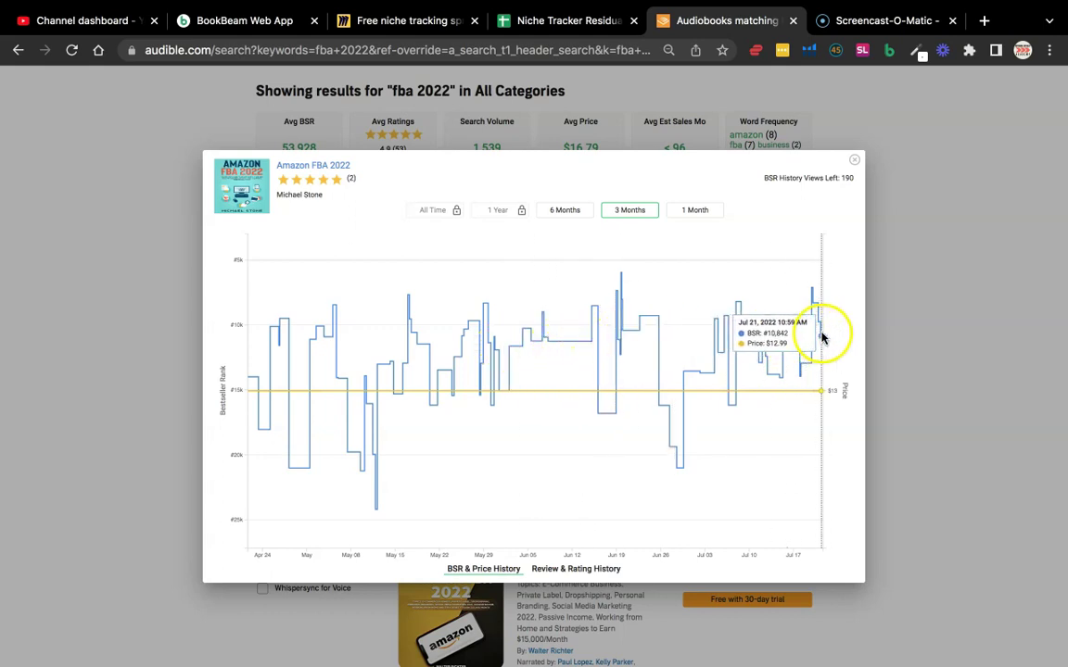
click(934, 331)
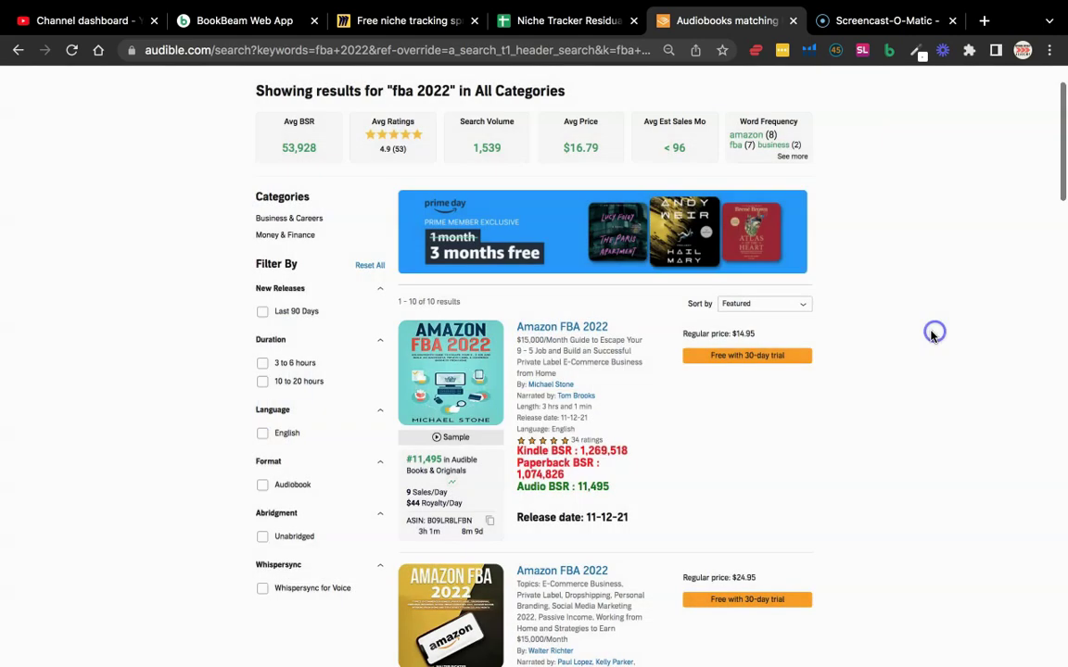
click(584, 21)
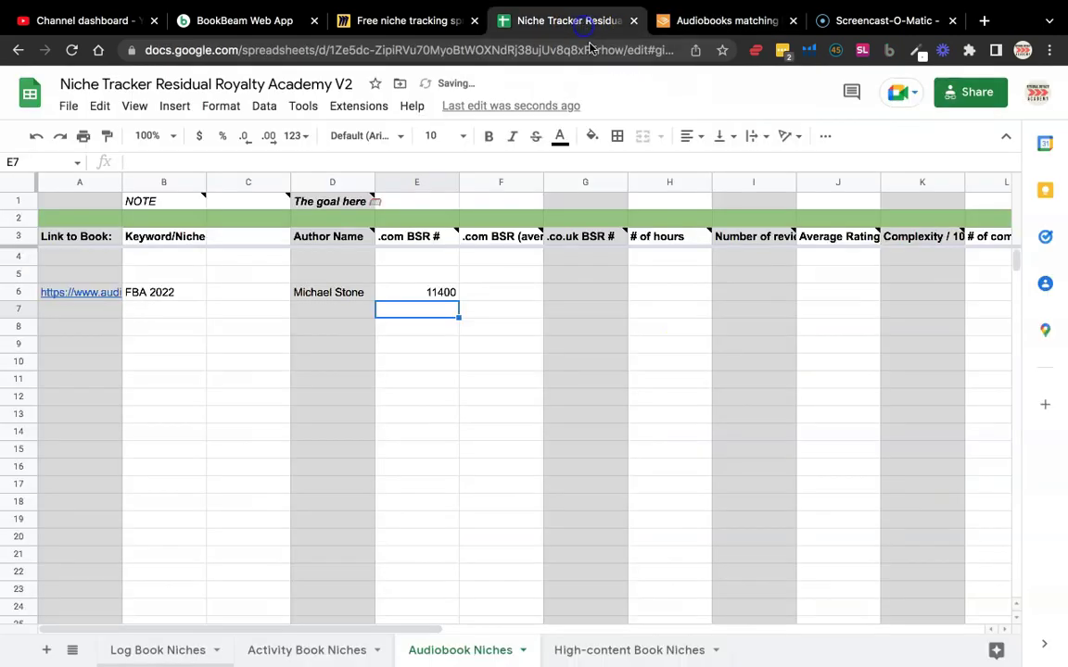
click(462, 292)
key(Return)
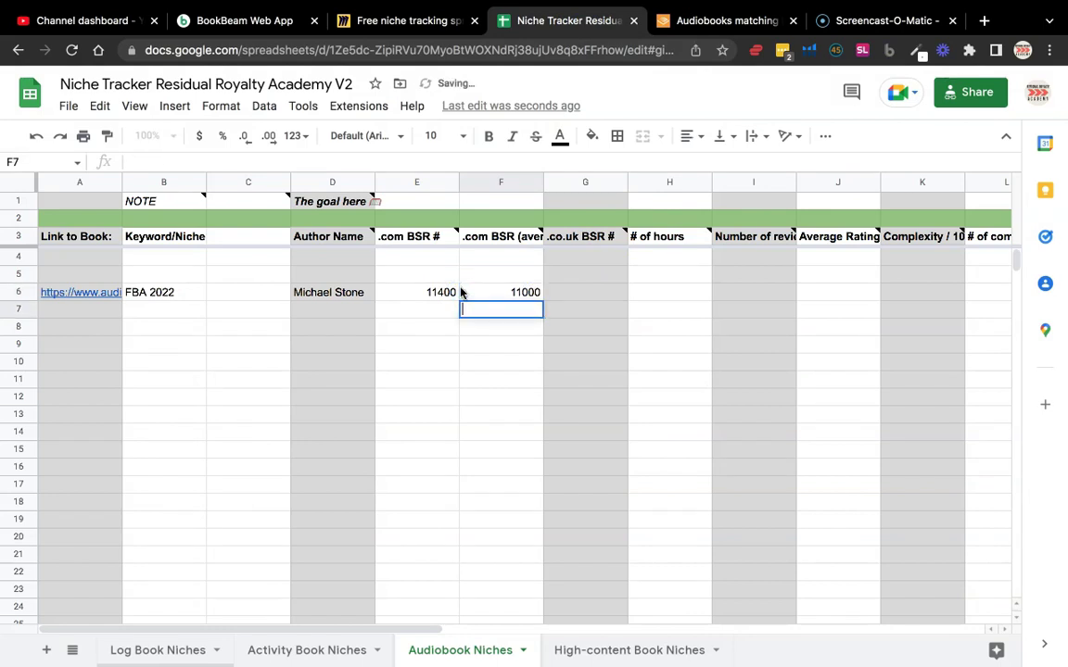
Load the "fba 2022" search on audible.co.uk to find the first audiobook's .co.uk BSR for cell G6
click(610, 293)
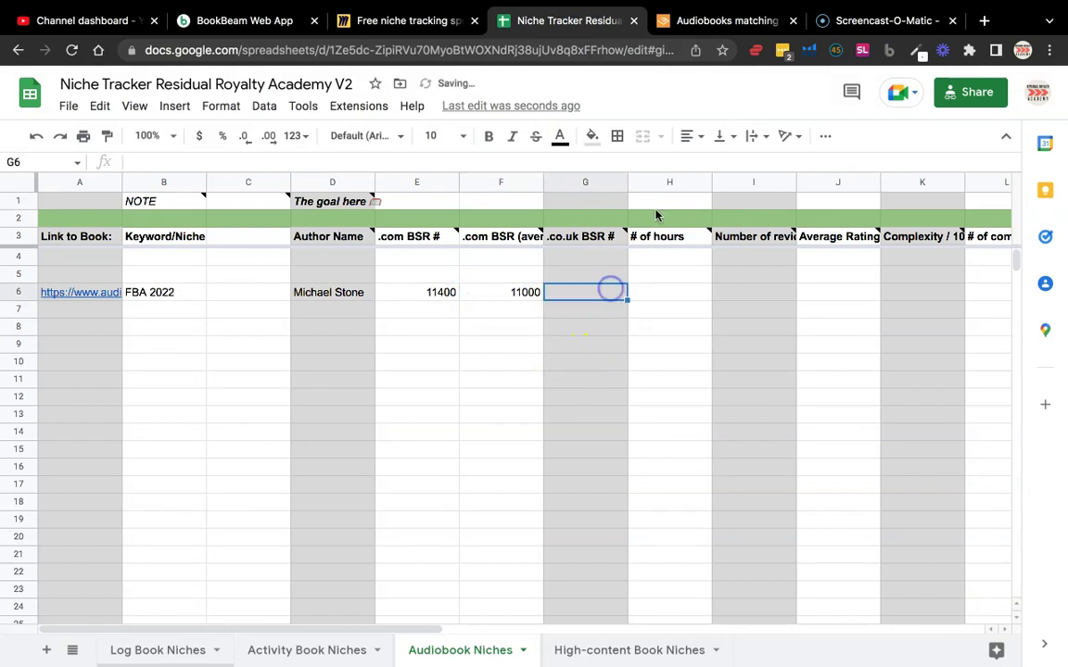
click(727, 20)
double_click(557, 51)
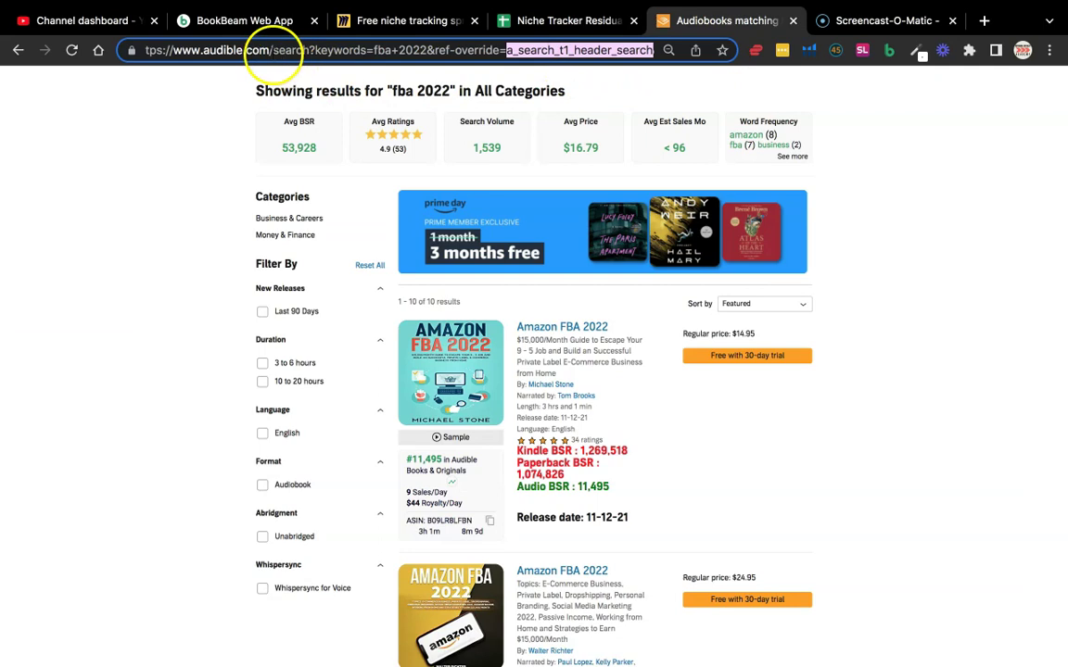
click(269, 50)
key(BackSpace)
text(.uk)
key(Return)
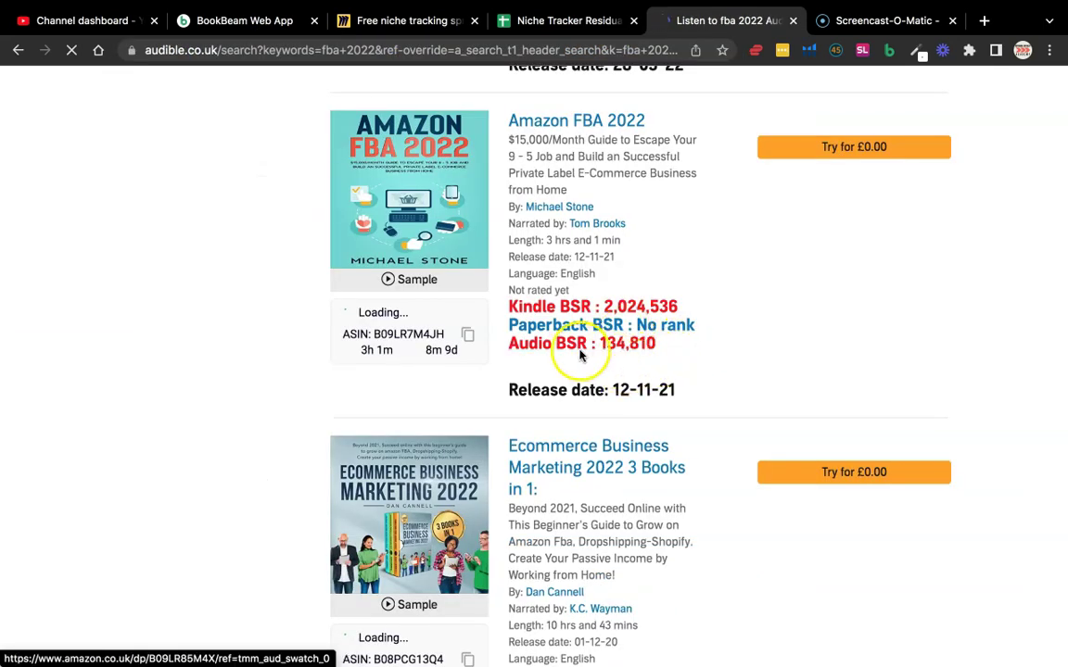
Enter 134000 as the .co.uk BSR in cell G6 of the niche tracker
click(556, 28)
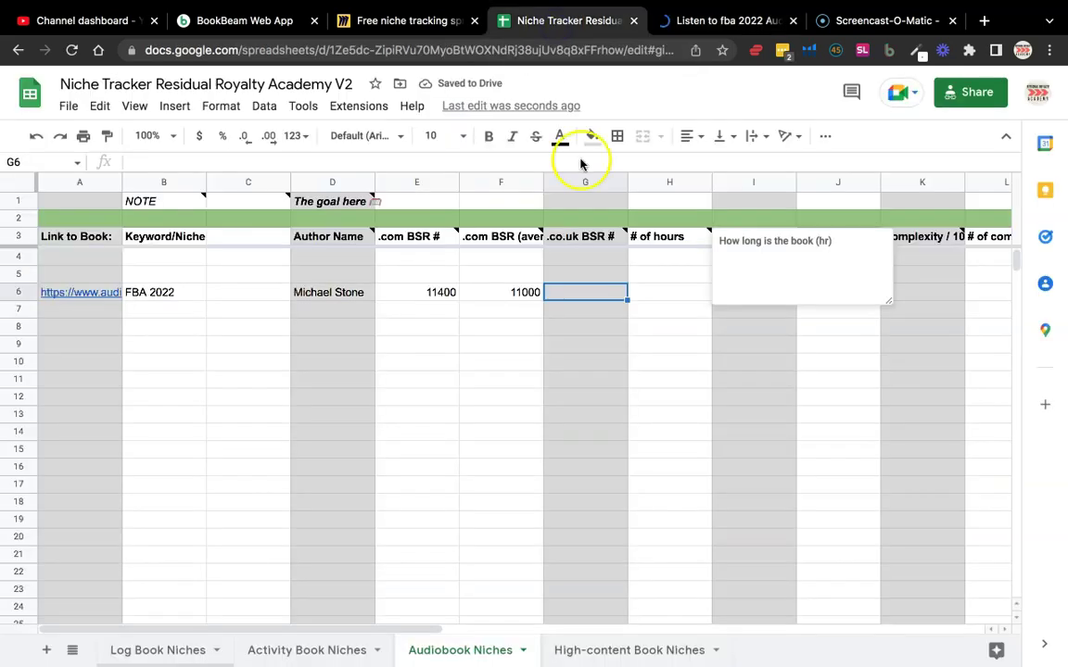
text(124)
key(BackSpace)
key(BackSpace)
text(3)
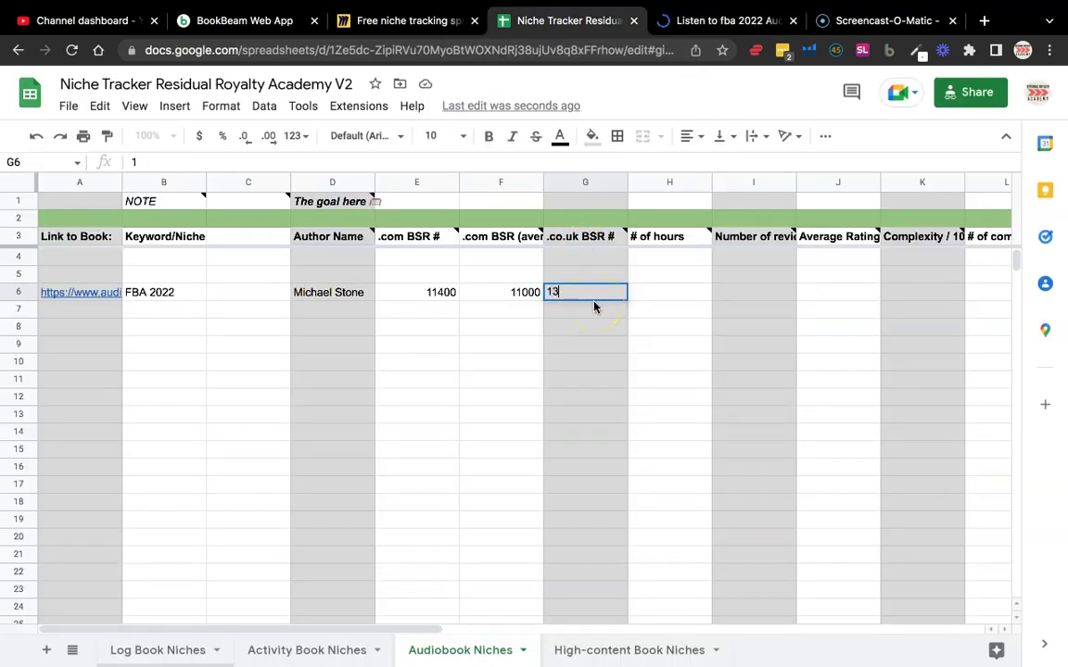
text(4000)
key(Return)
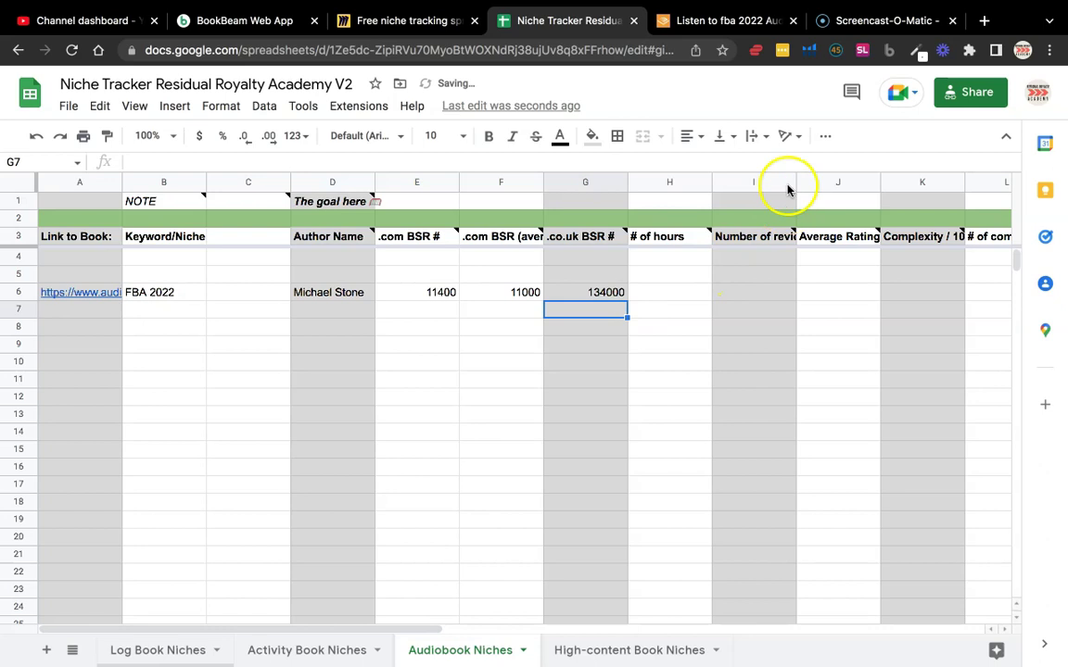
Check the first audiobook's length on Audible and enter 3hr as the number of hours in cell H6
click(704, 21)
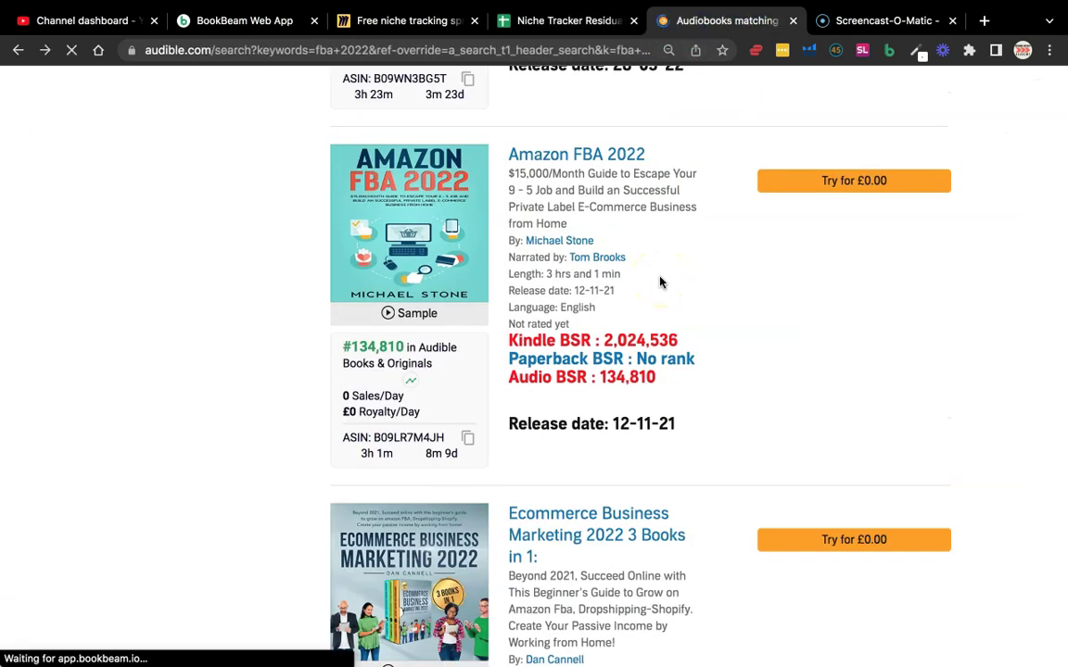
click(585, 18)
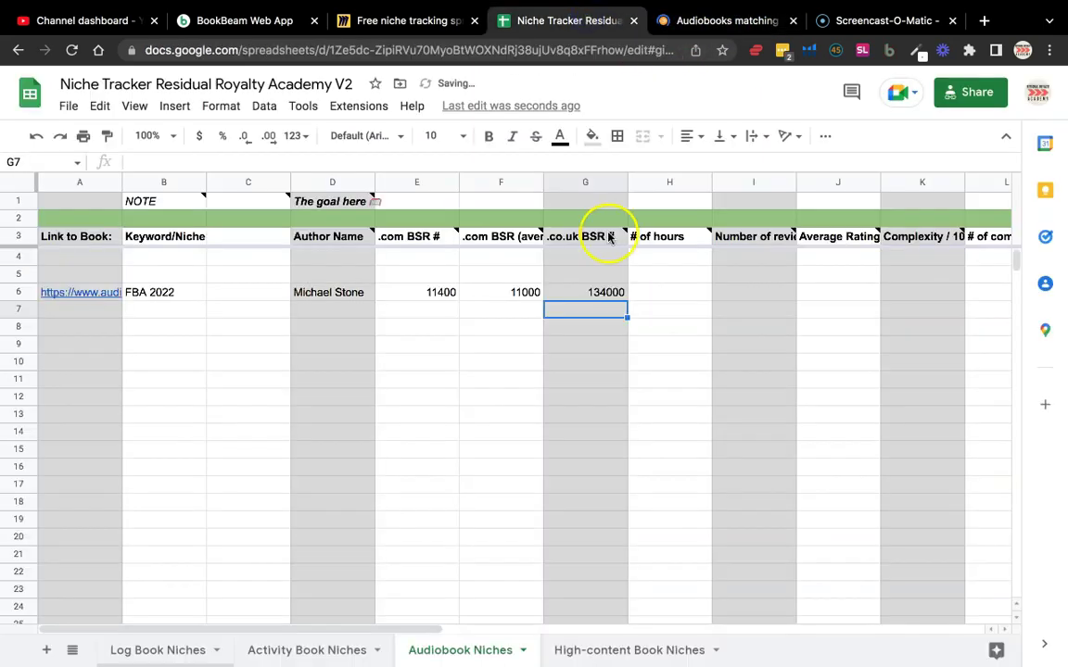
click(660, 292)
text(3)
key(Return)
click(666, 291)
click(254, 162)
text(hr)
key(Return)
Enter 1300 as the cost in cell Q6 and clear the Time to ROI value in cell N6
click(725, 294)
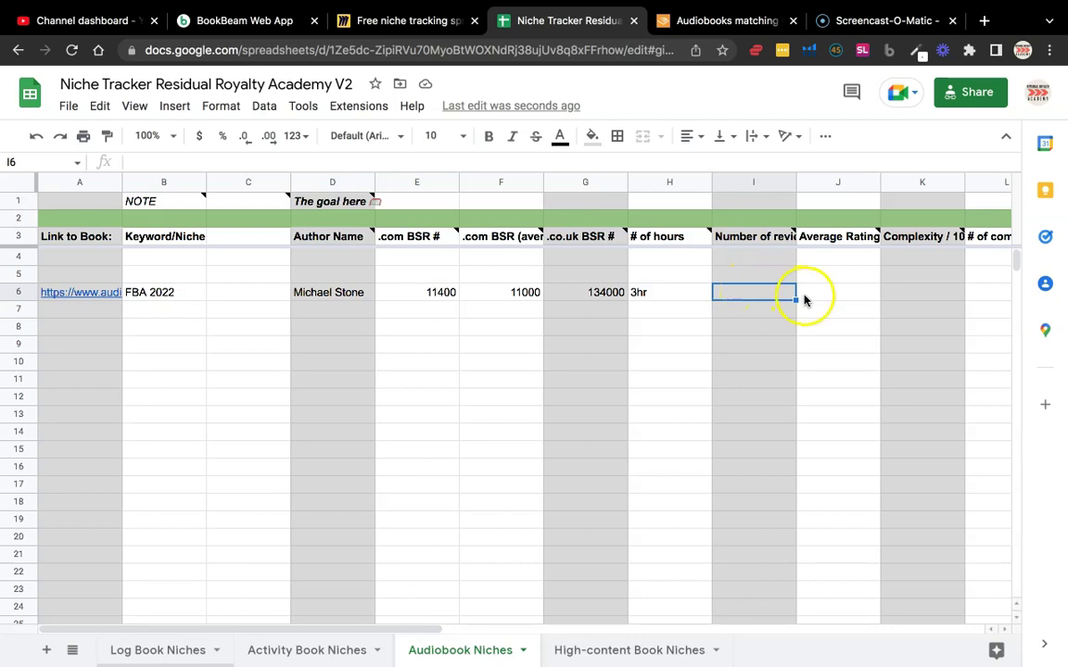
scroll(803, 298, right, 4)
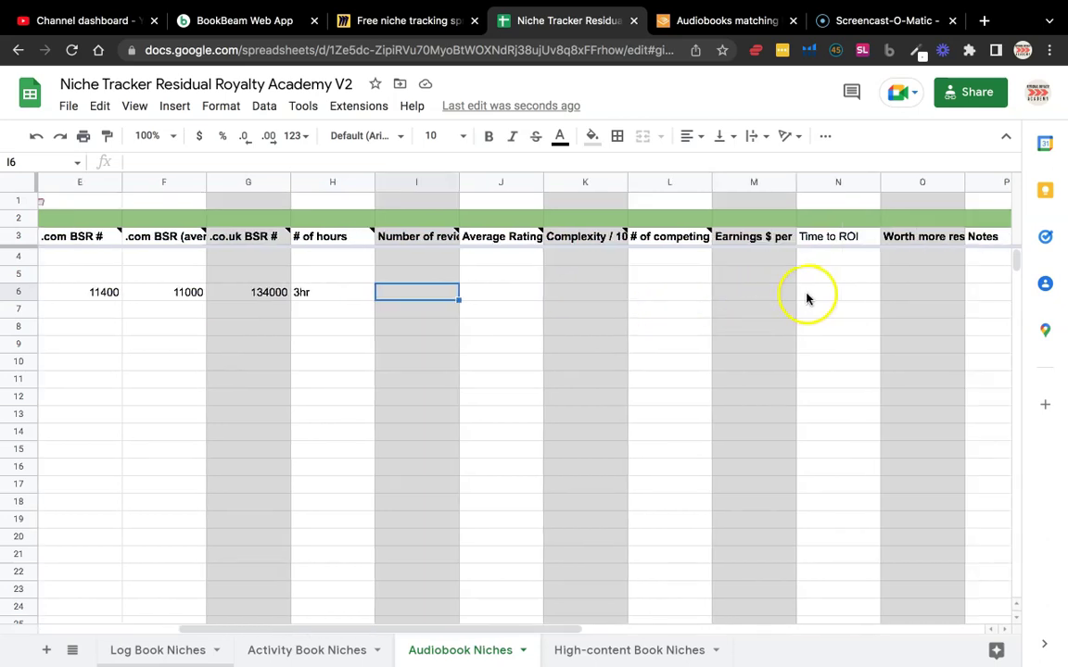
scroll(807, 297, right, 2)
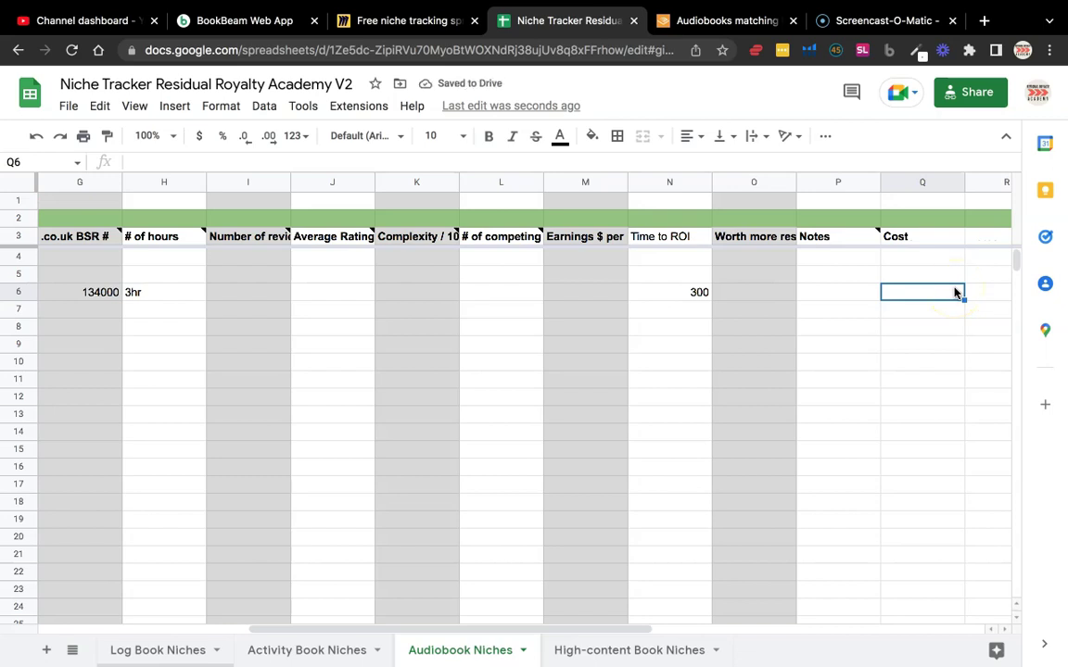
text(13)
key(Return)
click(918, 291)
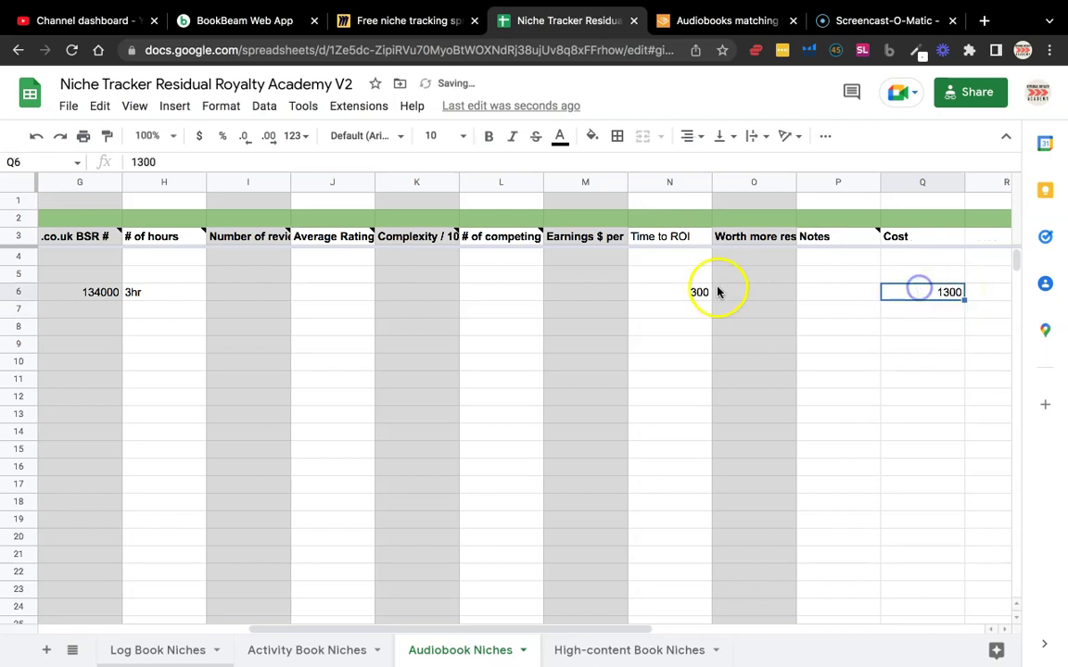
click(699, 292)
key(Delete)
Check the first audiobook's ratings count on Audible and enter 34 as the number of reviews in cell I6
scroll(699, 295, left, 6)
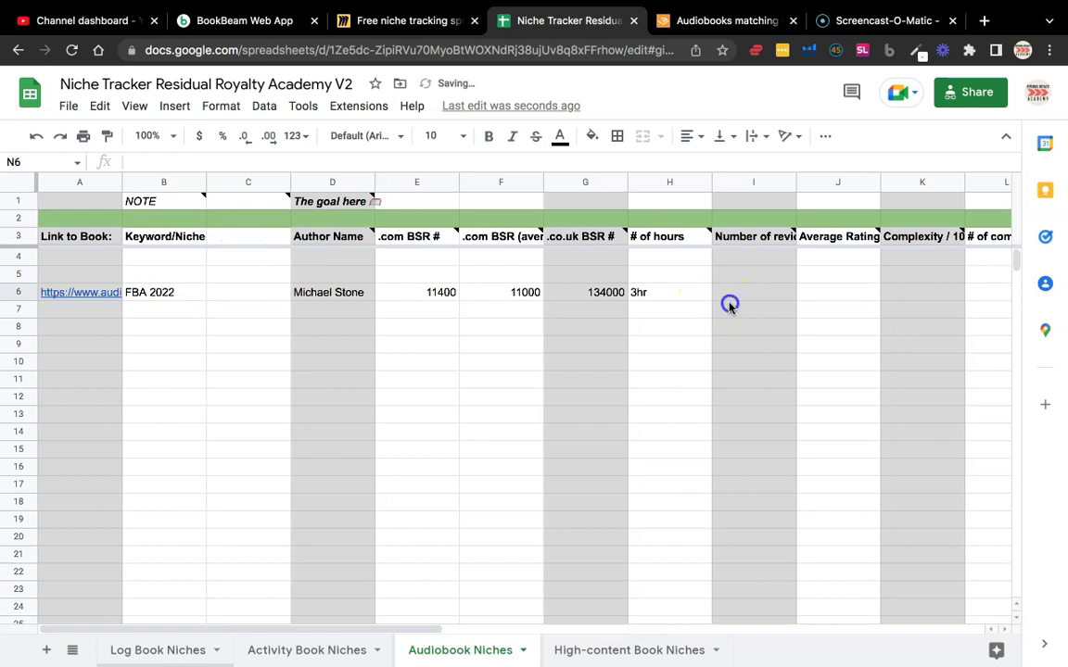
click(730, 308)
click(714, 21)
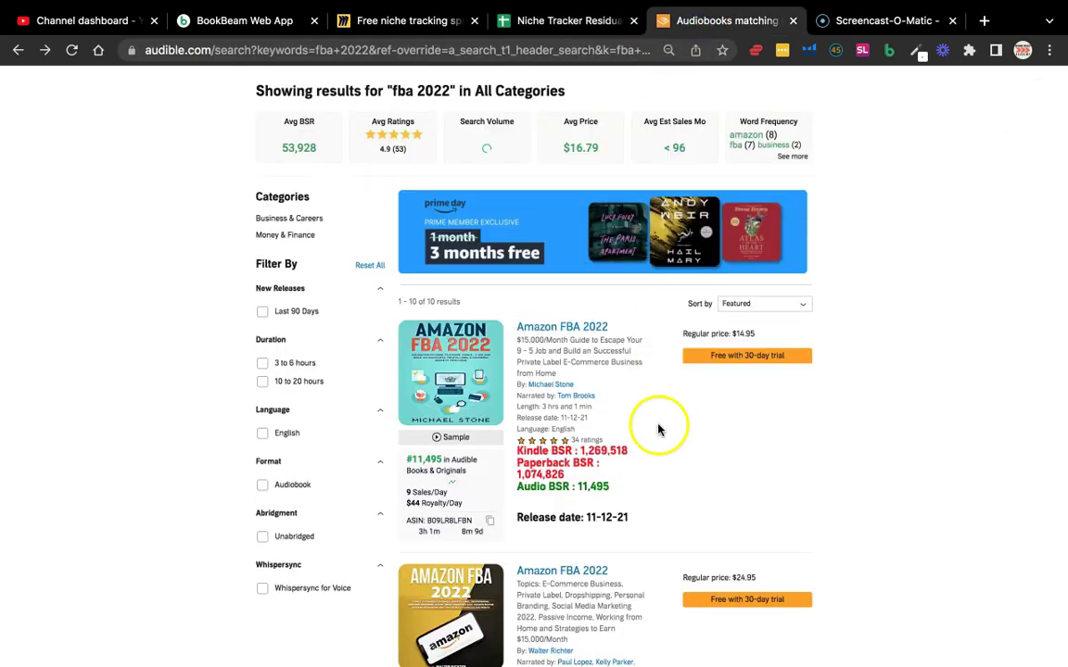
click(539, 21)
click(738, 289)
text(34)
key(Return)
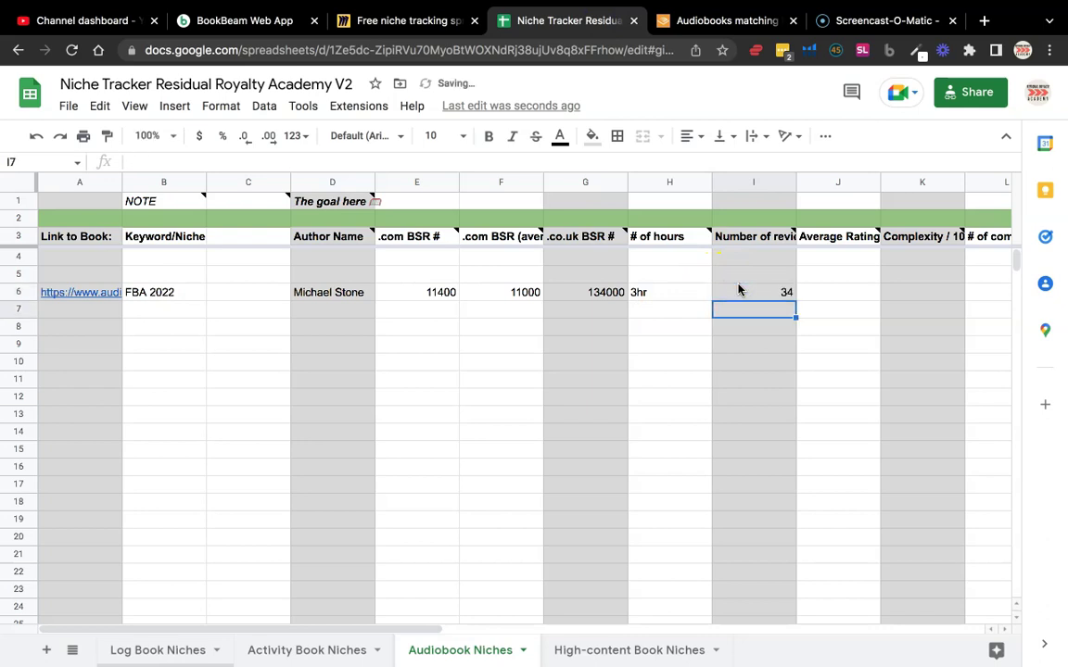
Check the first audiobook's star rating on Audible and enter 5* as the average rating in cell J6
click(750, 23)
click(591, 23)
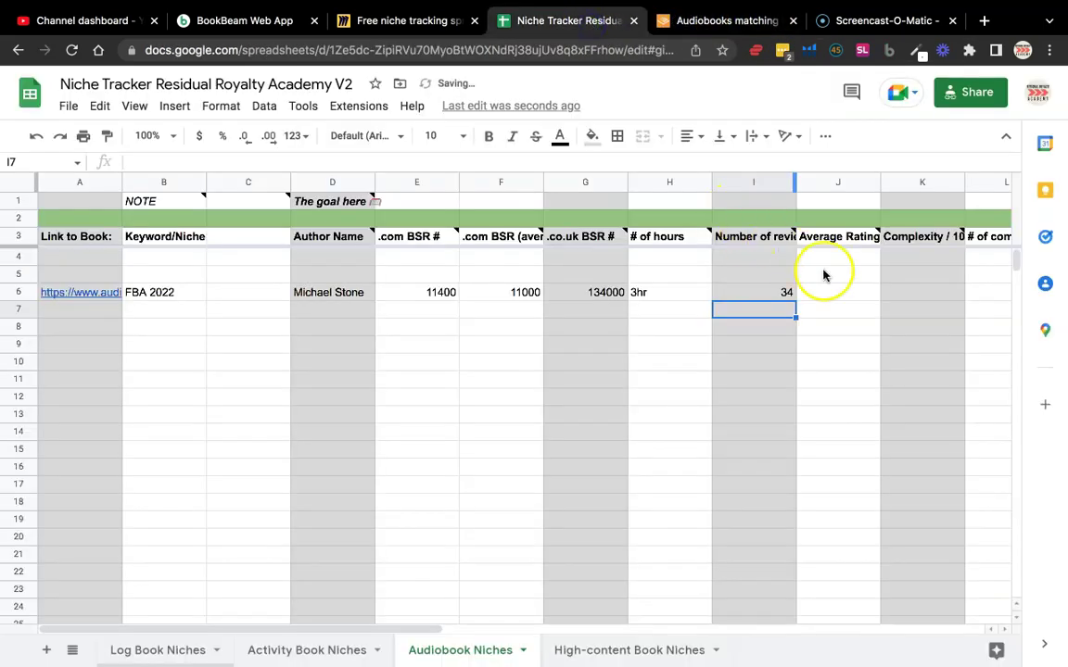
click(844, 296)
text(5*)
key(Return)
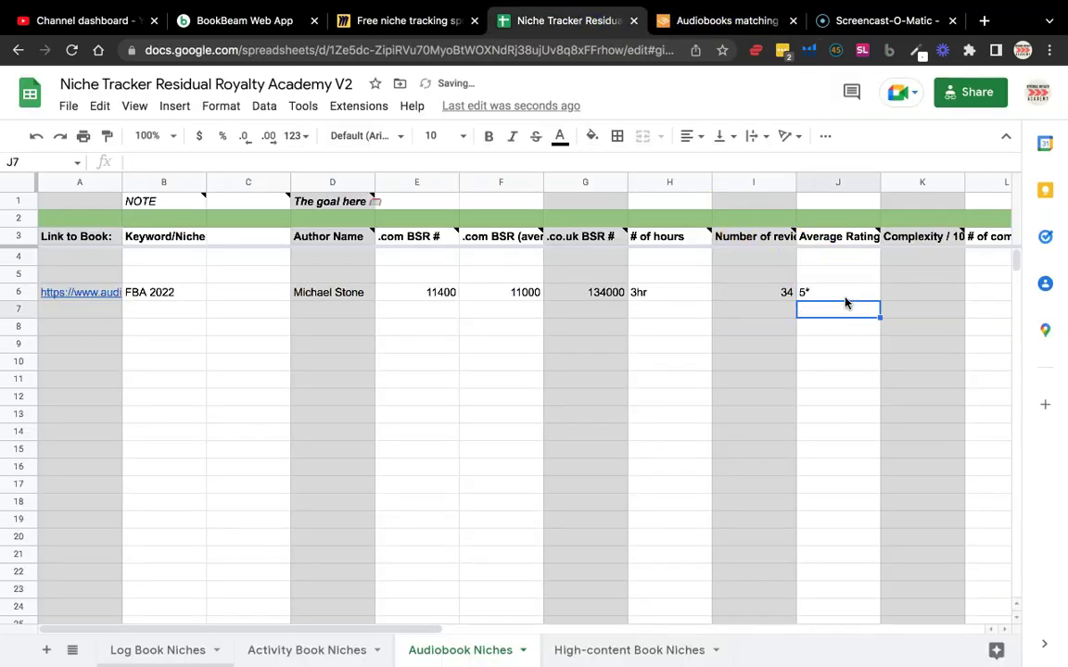
Rate the niche's complexity as 7 out of 10 in cell K6
click(936, 294)
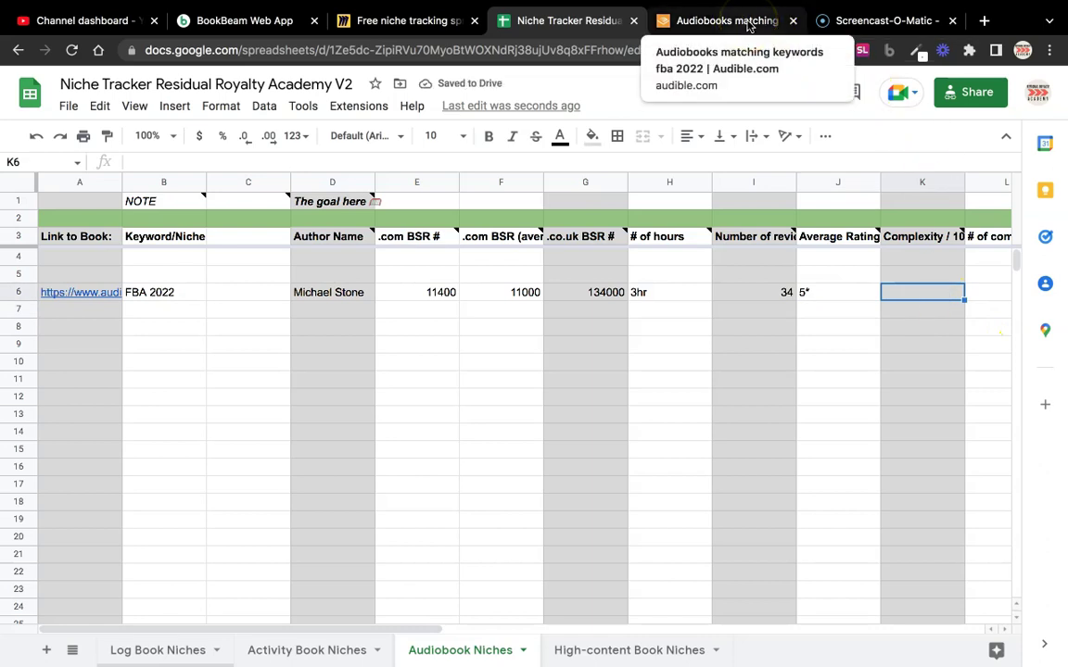
text(7)
key(Return)
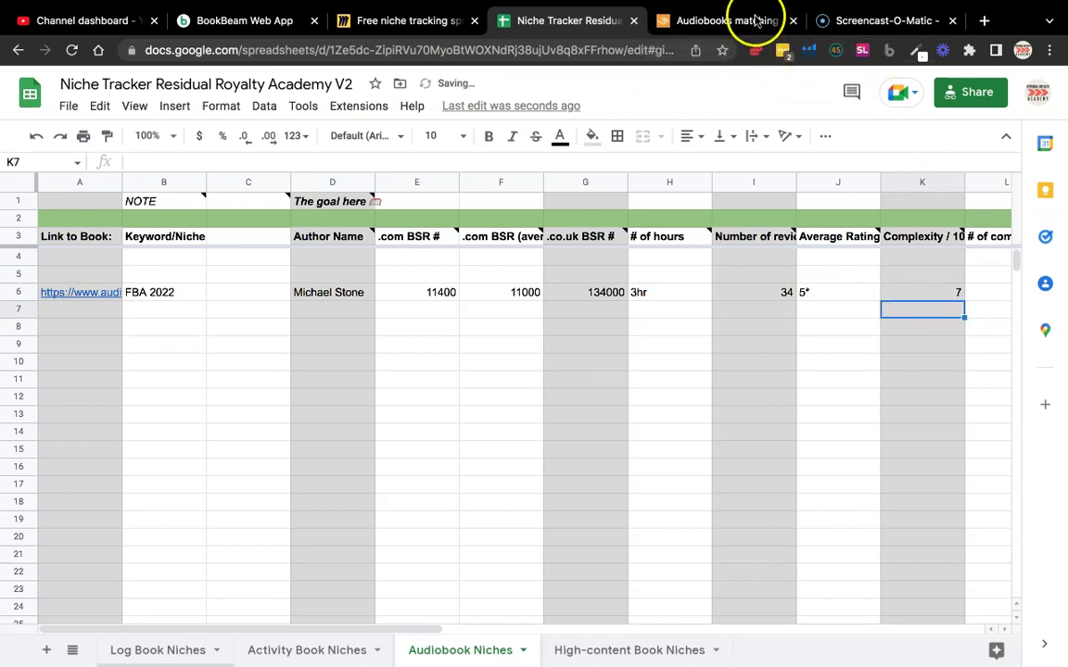
Examine the Audible results for "fba 2022" to count the competing audiobooks, their topics and BSRs
scroll(792, 294, right, 1)
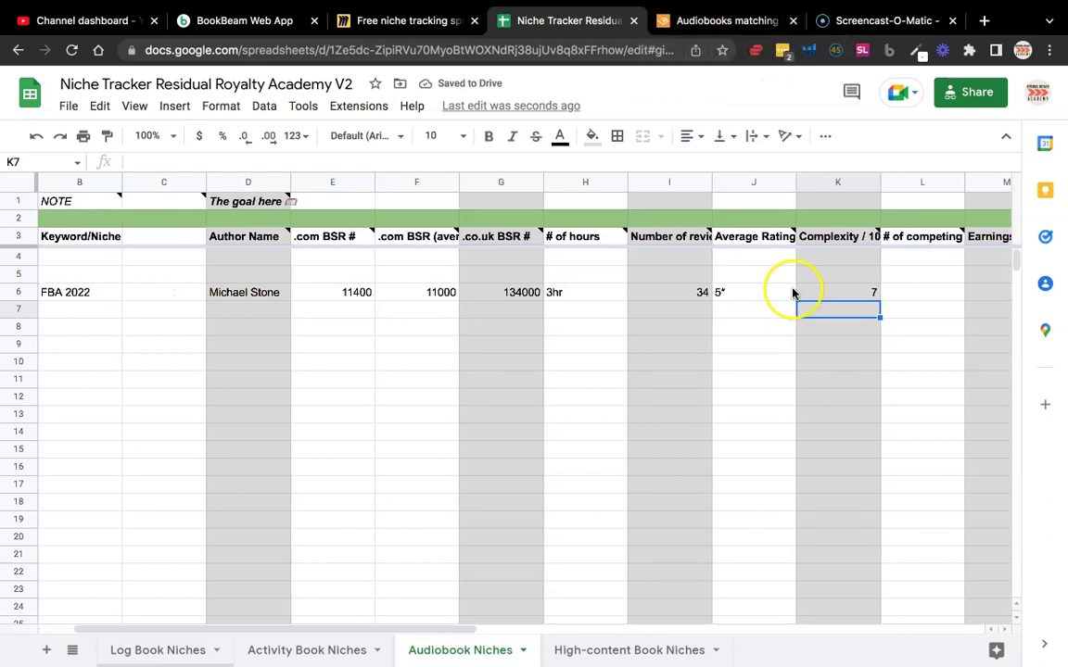
click(895, 292)
scroll(894, 292, right, 2)
click(838, 289)
click(755, 297)
click(728, 22)
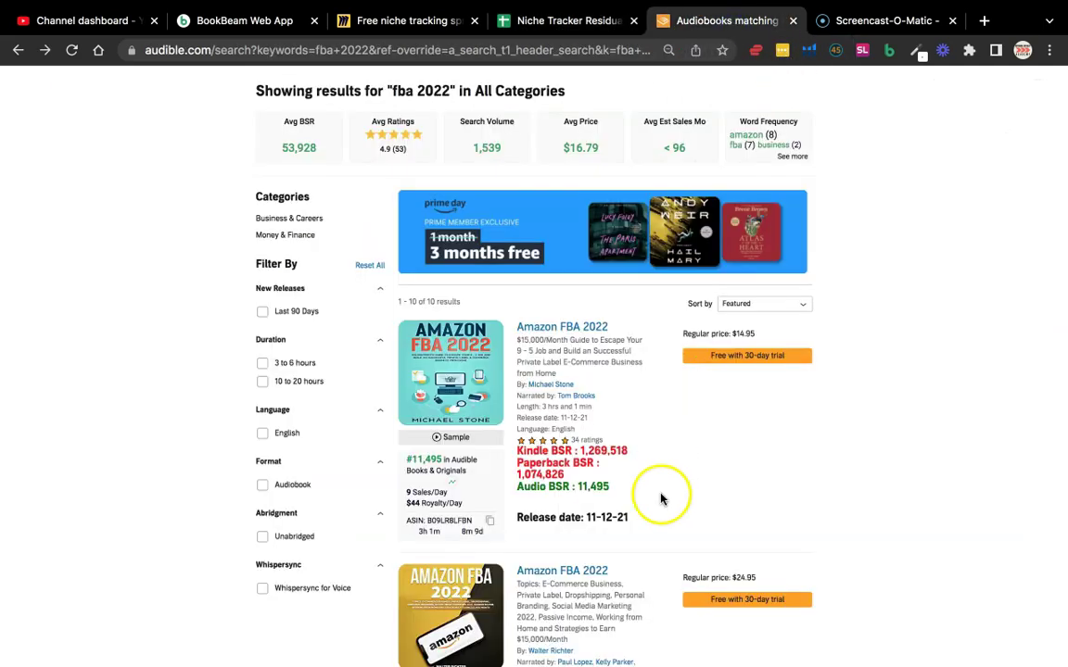
scroll(661, 498, down, 1)
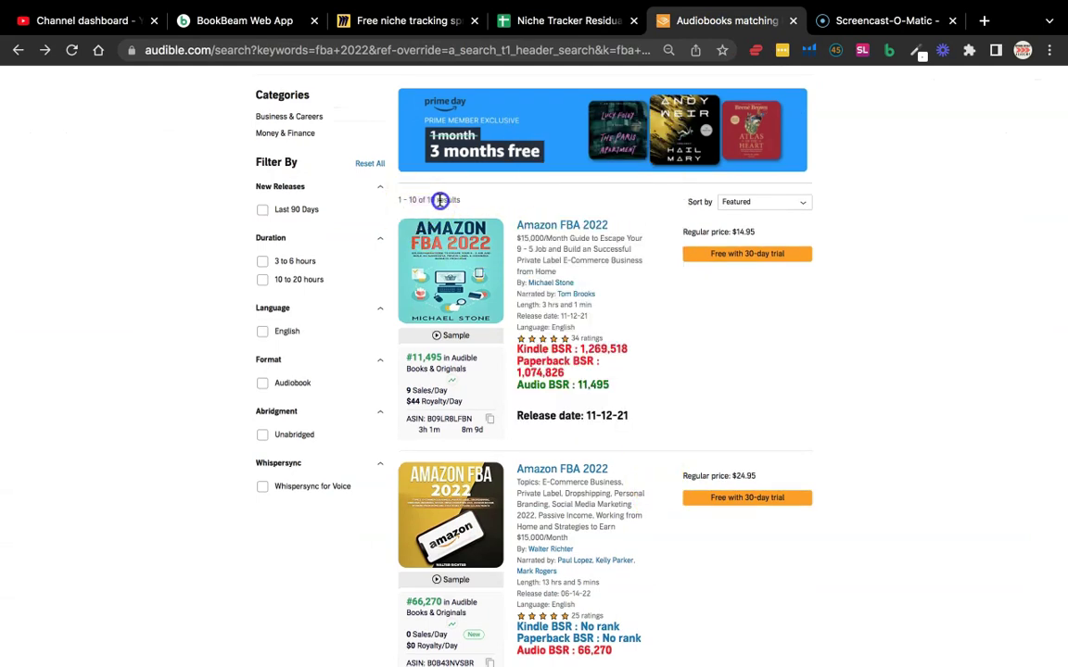
scroll(556, 295, down, 8)
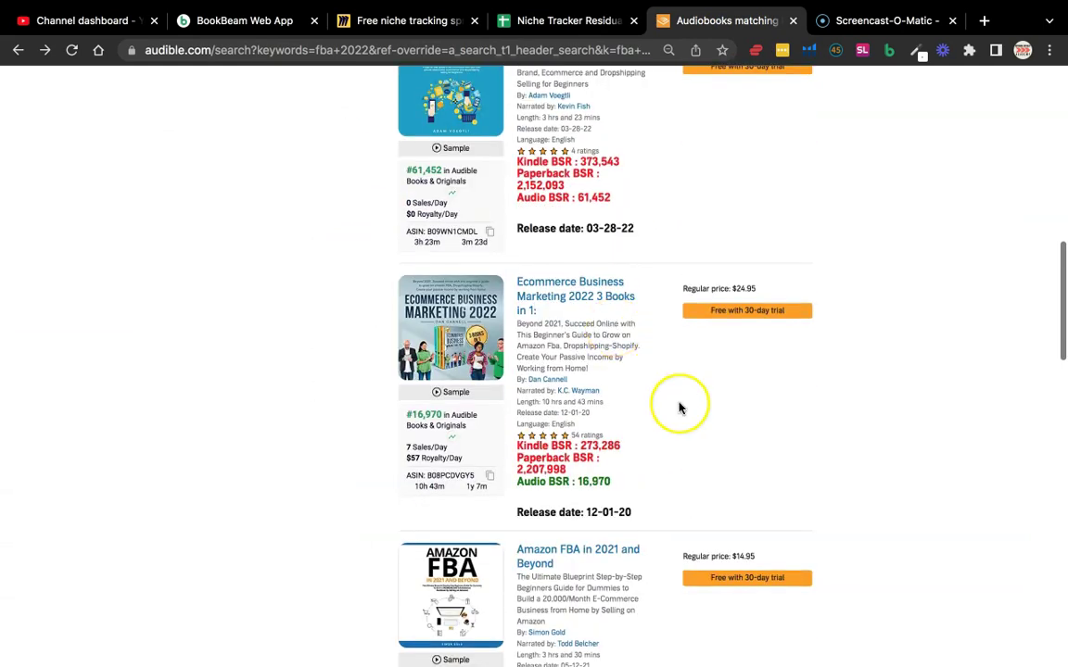
scroll(680, 407, down, 12)
scroll(679, 408, down, 4)
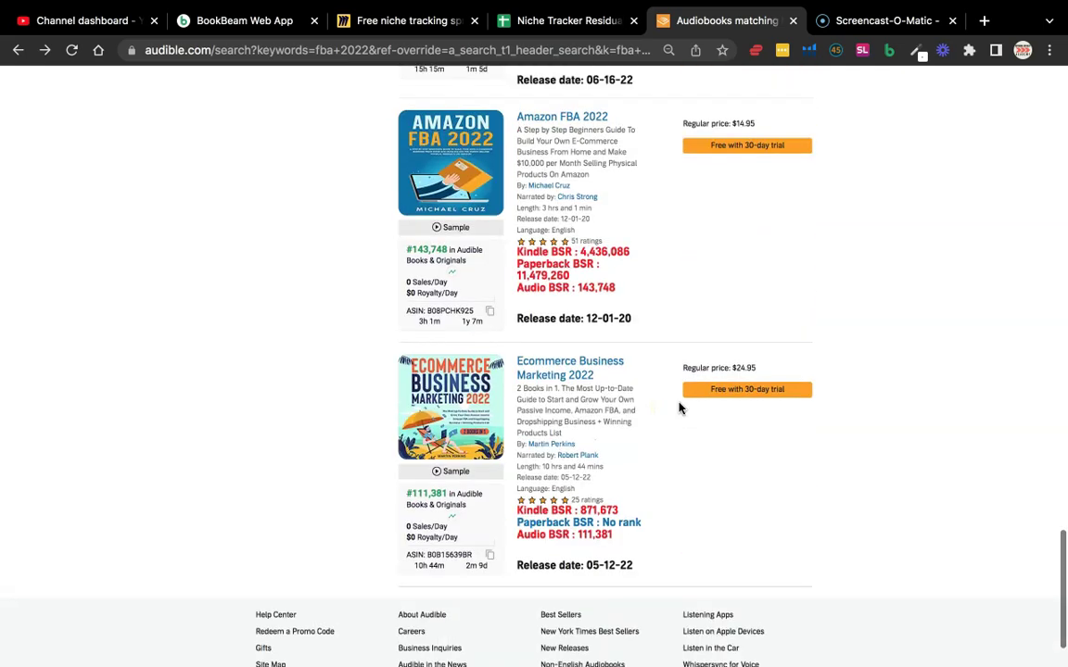
scroll(679, 407, up, 14)
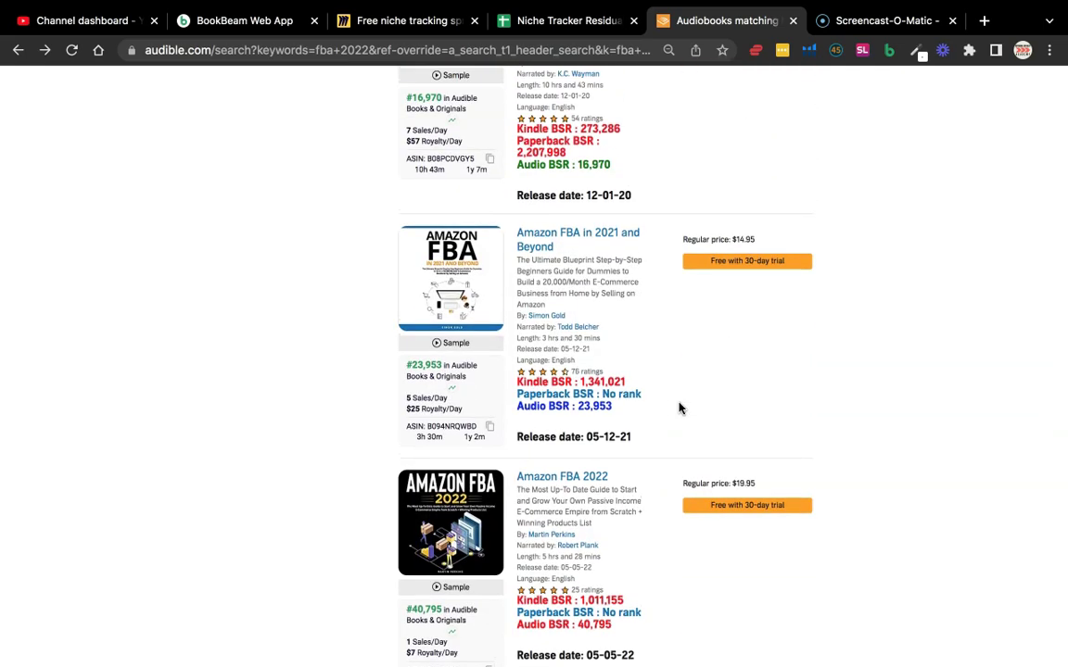
scroll(679, 408, up, 1)
scroll(631, 458, up, 1)
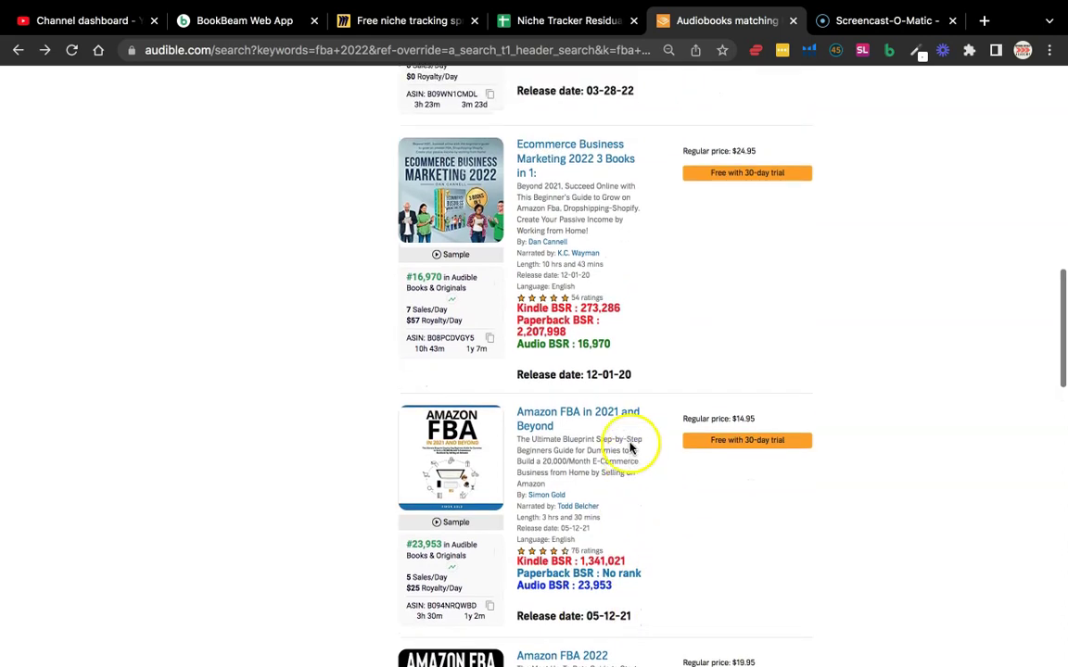
scroll(681, 575, down, 3)
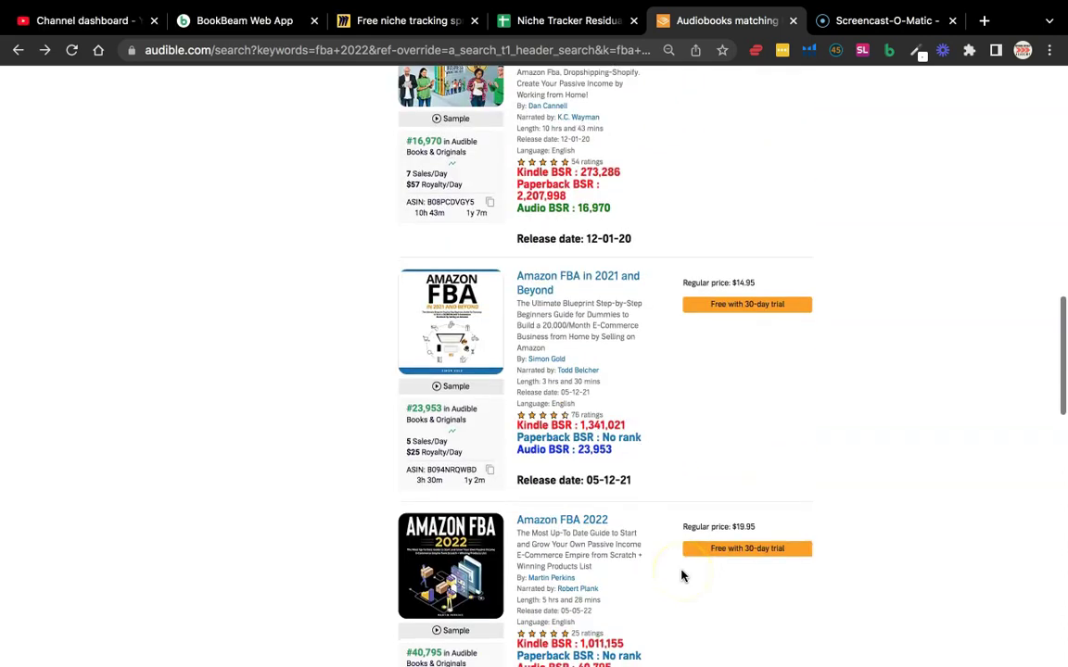
scroll(681, 574, down, 2)
scroll(681, 238, down, 6)
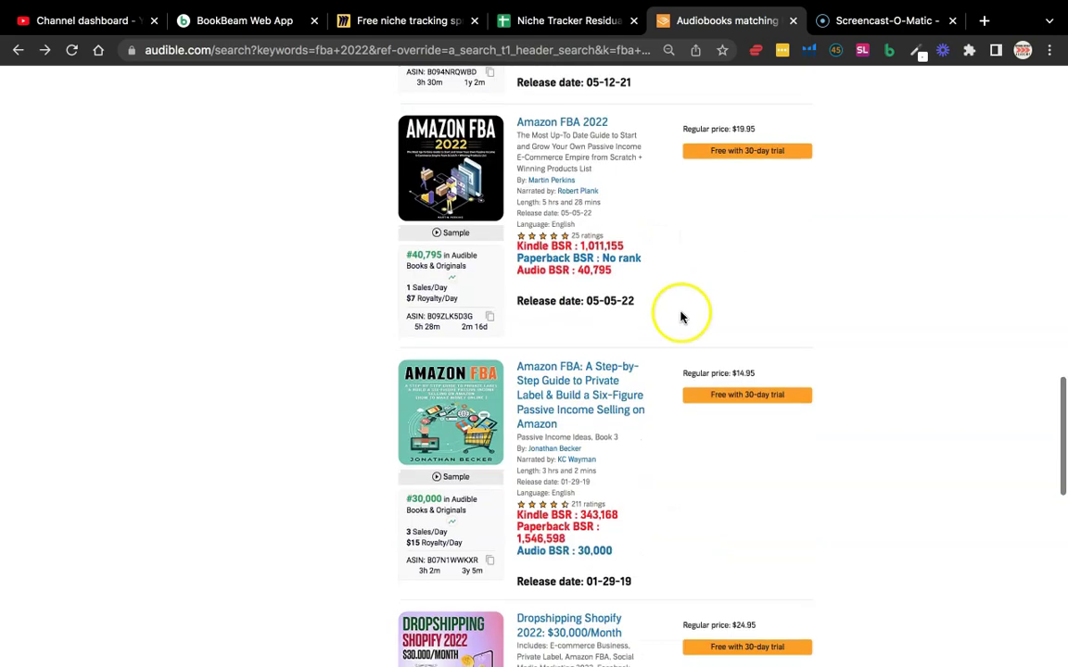
scroll(649, 519, up, 1)
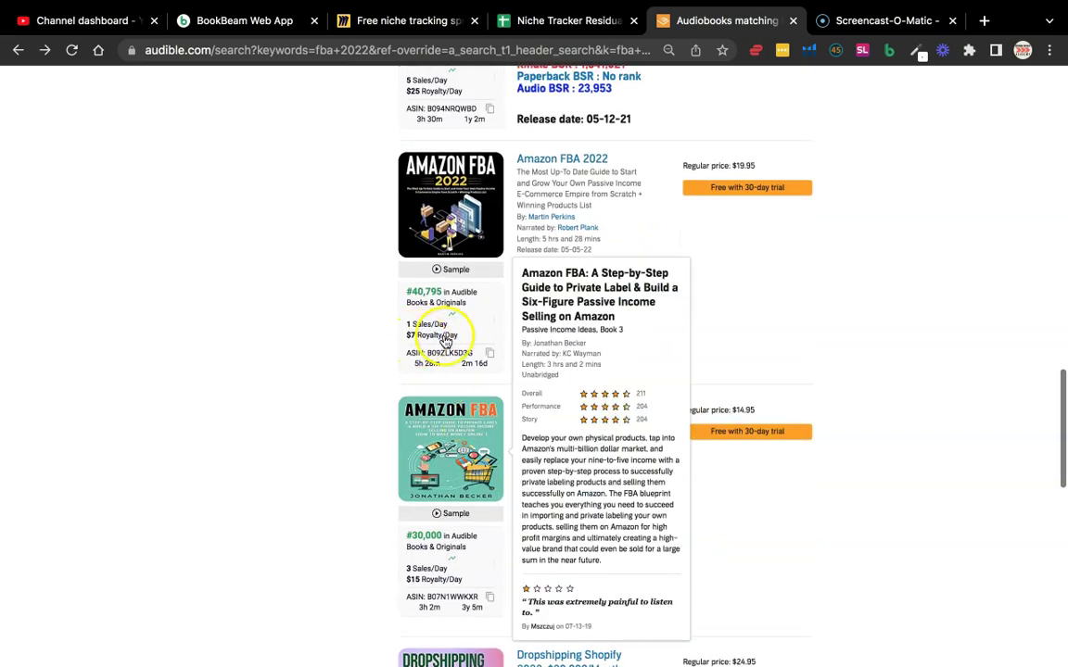
scroll(658, 312, up, 20)
scroll(657, 313, up, 4)
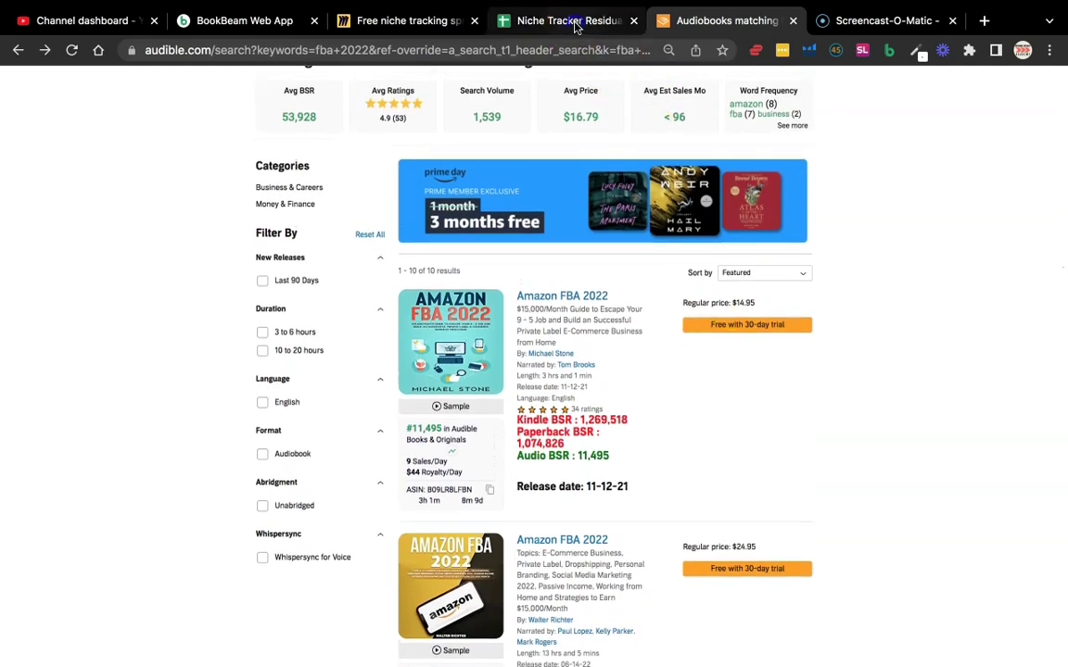
Enter 9 as the number of competing audiobooks in cell L6 of the niche tracker
click(575, 26)
text(1)
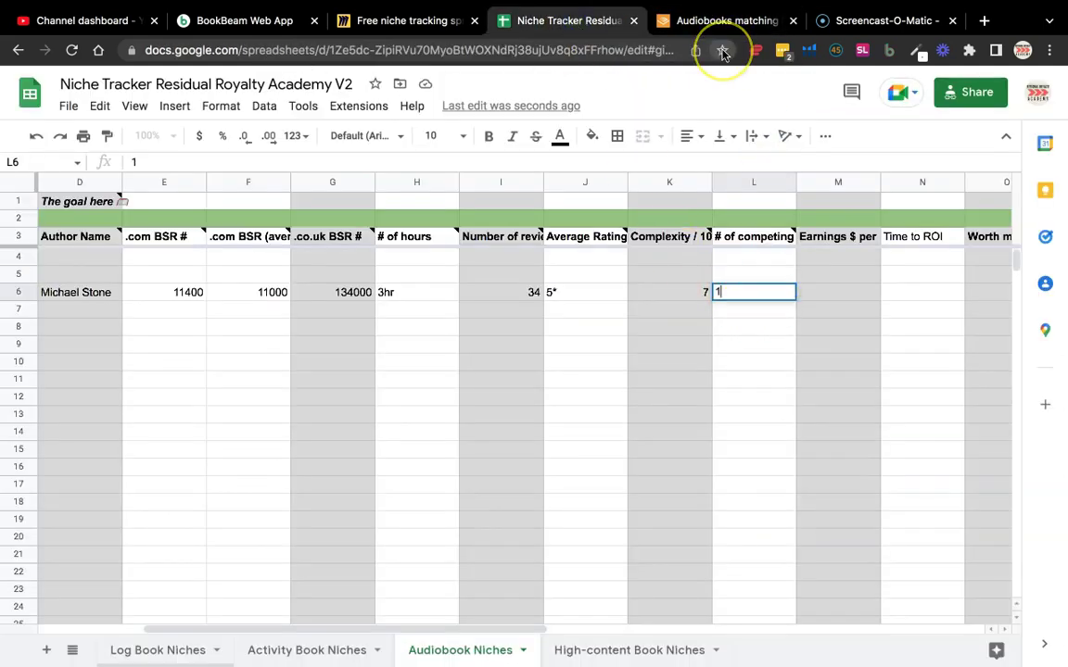
text(0)
key(Return)
click(768, 293)
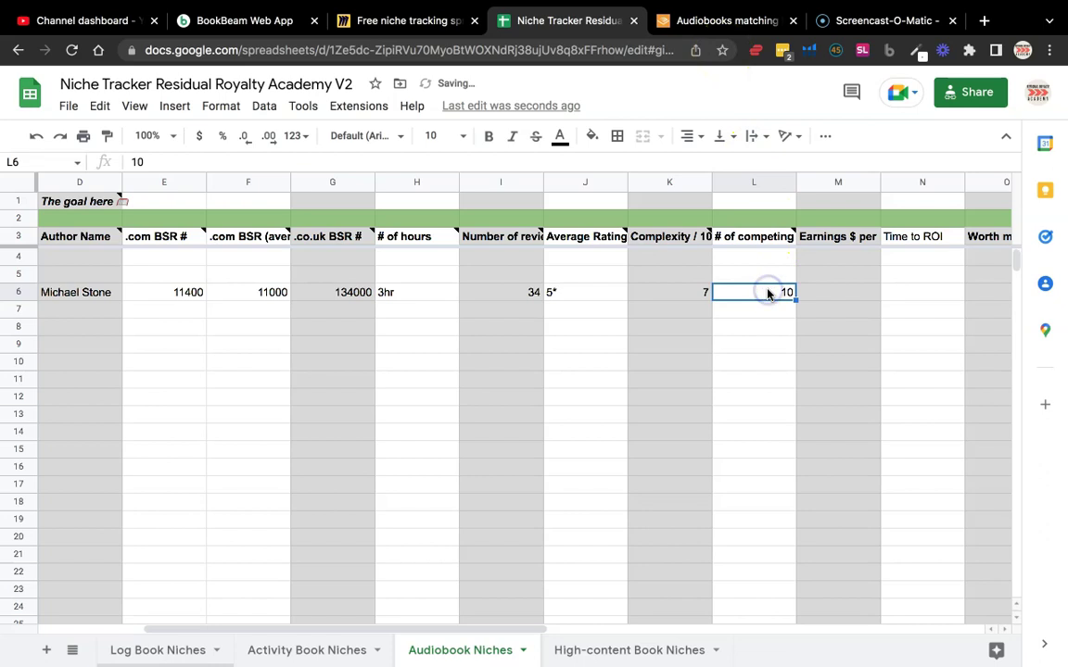
text(9)
key(Return)
Check the first audiobook's daily royalty on Audible and enter $900 as the monthly earnings in cell M6
click(839, 295)
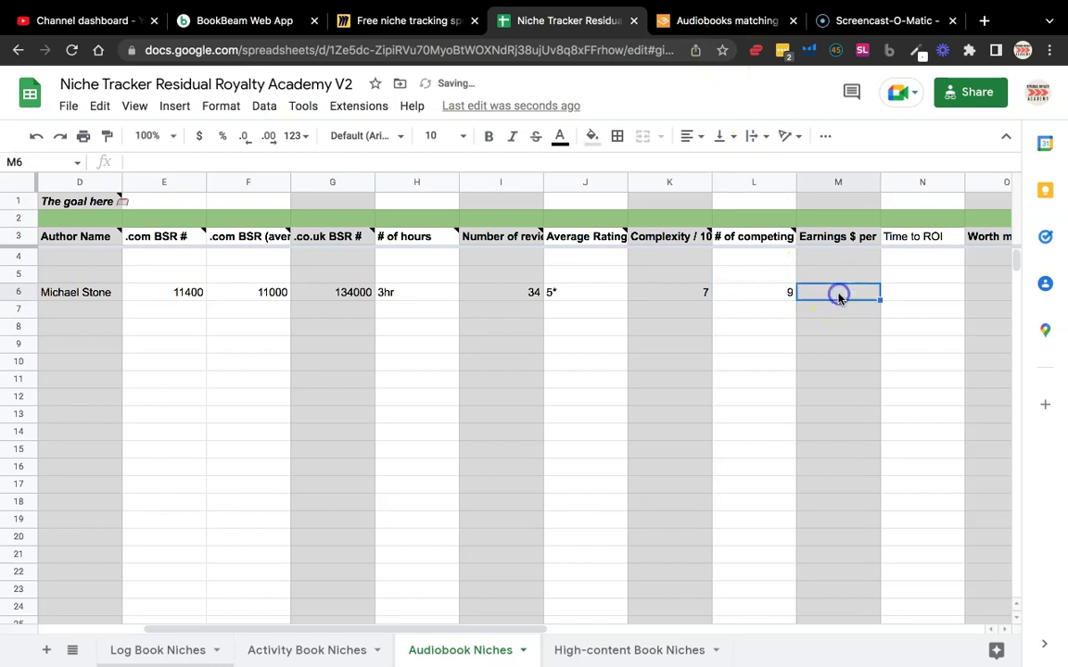
click(736, 19)
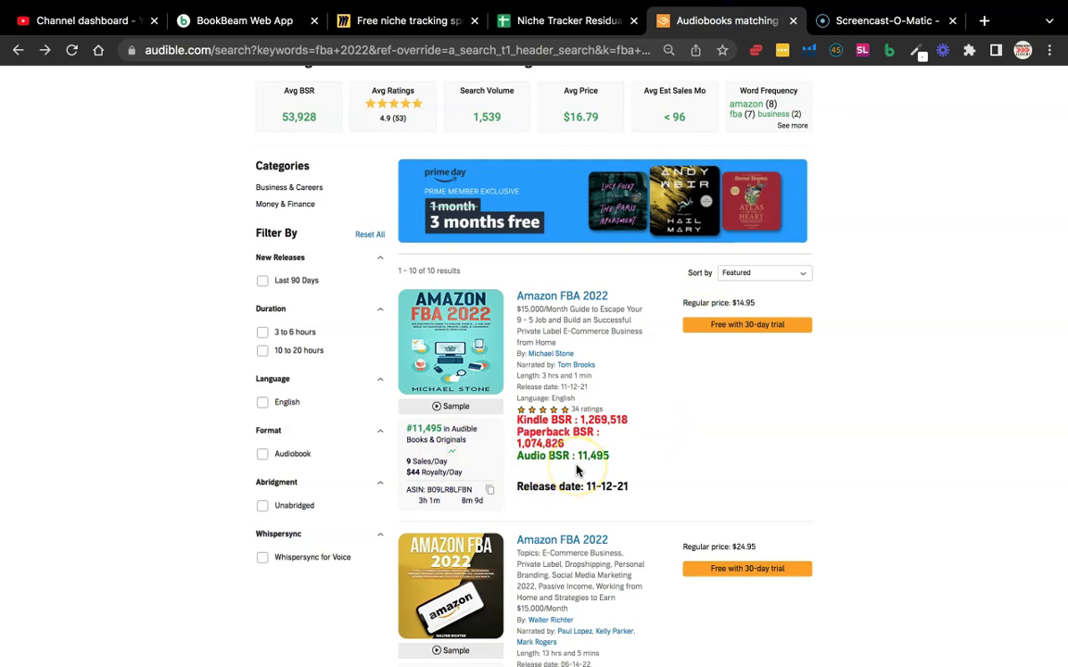
click(432, 476)
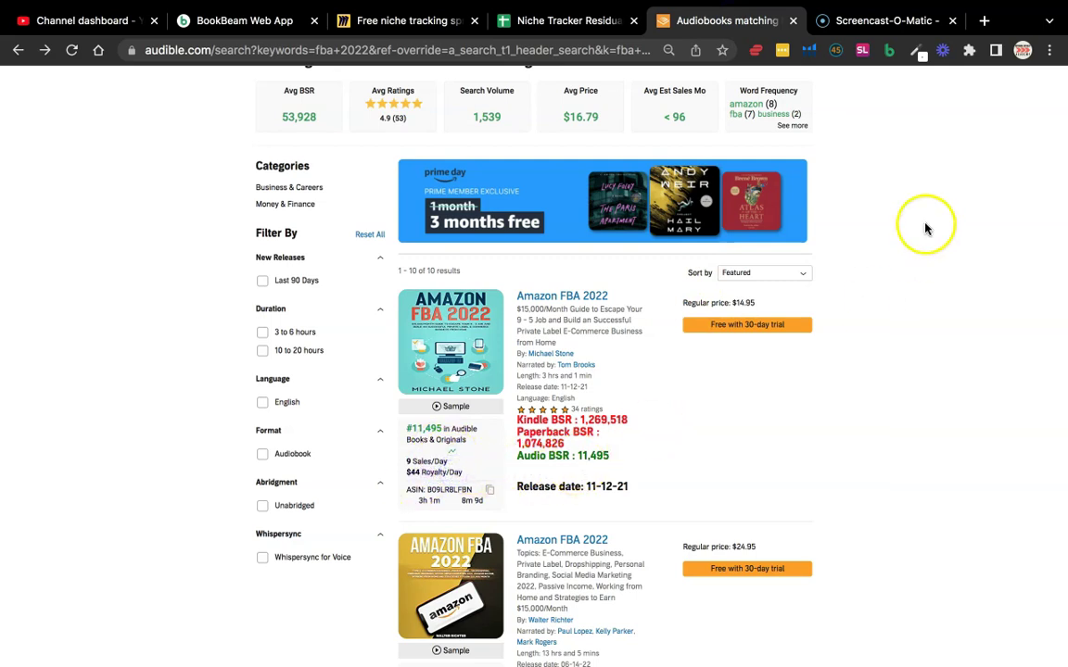
click(584, 20)
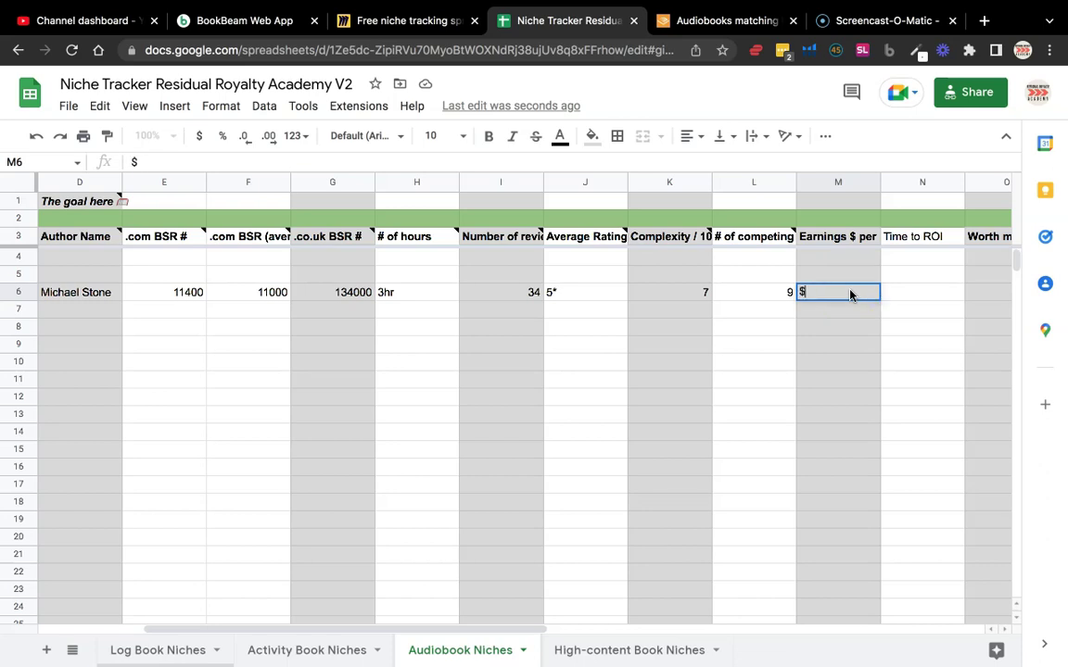
key(Return)
Try calculating the time to ROI in cell N6 by dividing the earnings by the cost with =M6/Q6
click(915, 296)
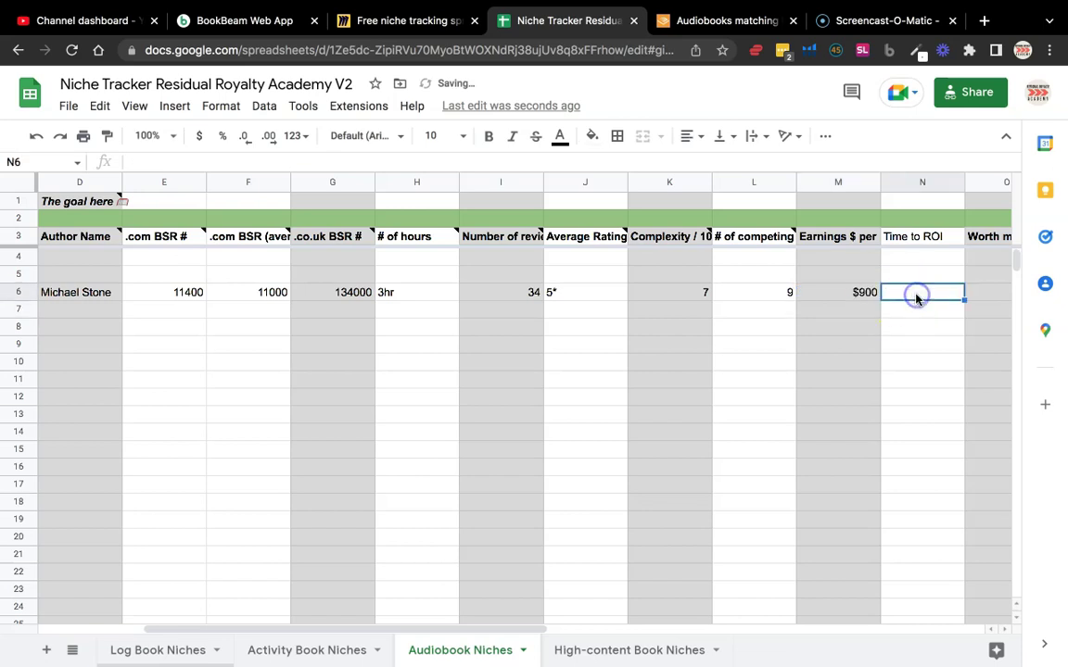
scroll(914, 296, right, 2)
scroll(593, 297, right, 2)
click(593, 296)
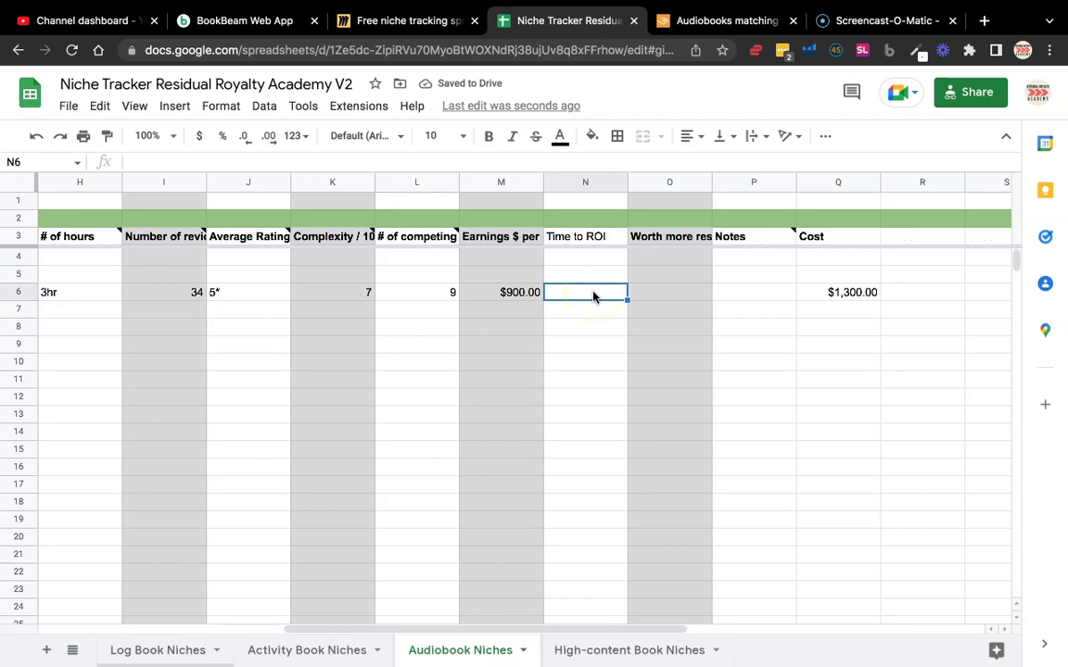
text(=)
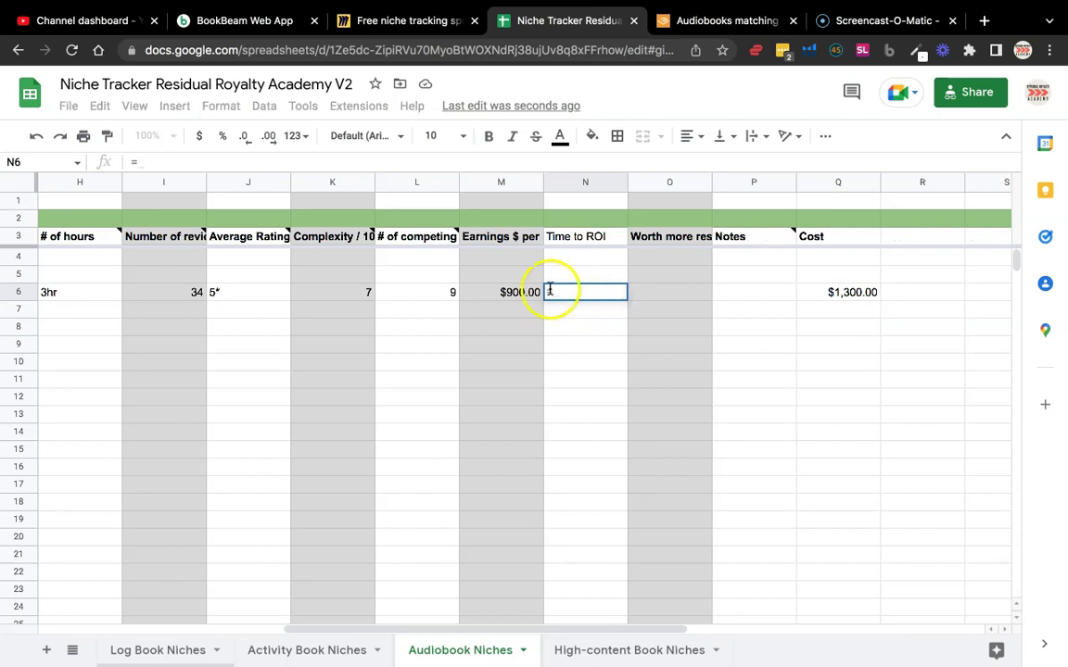
click(513, 293)
text(/)
click(864, 292)
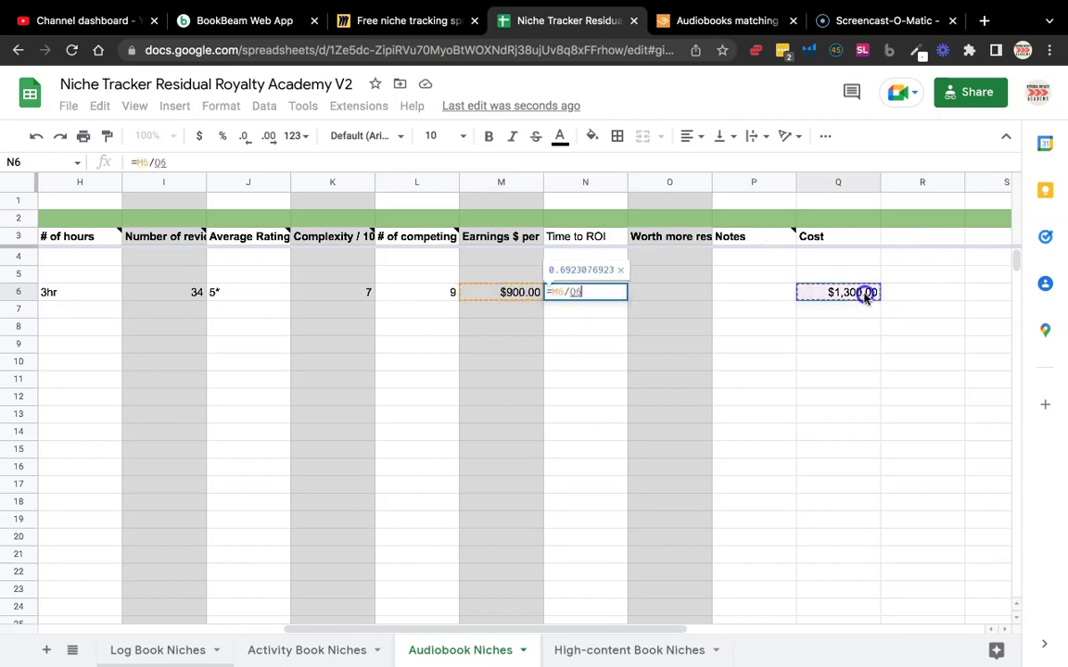
key(Return)
Calculate the time to ROI in cell N6 by dividing the cost by the earnings with =Q6/M6
click(605, 293)
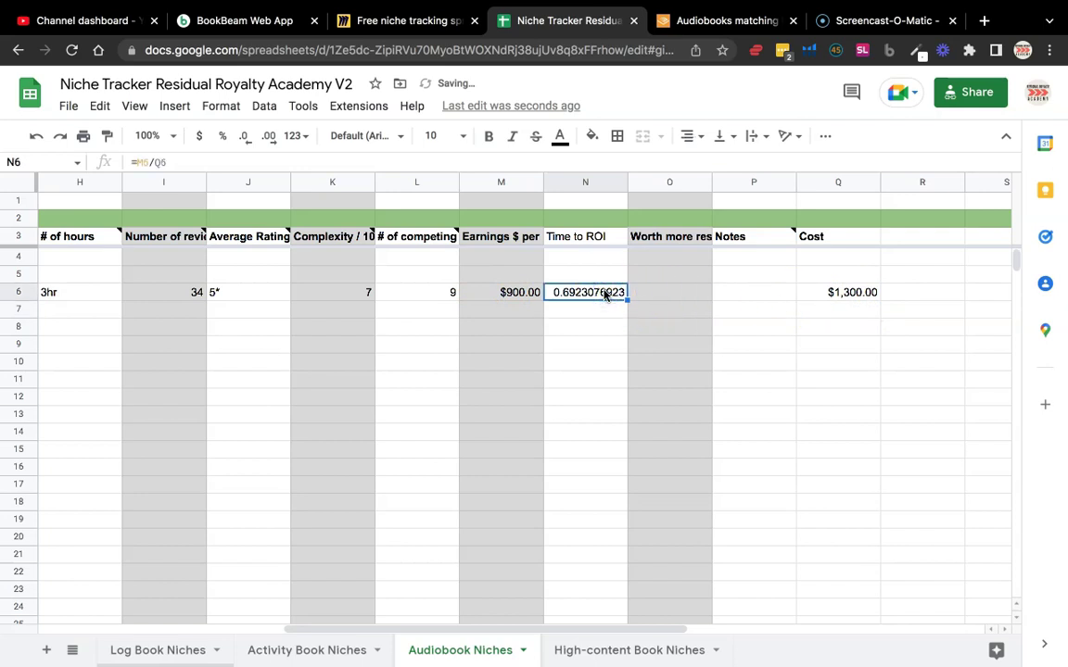
text(=)
click(831, 293)
text(/)
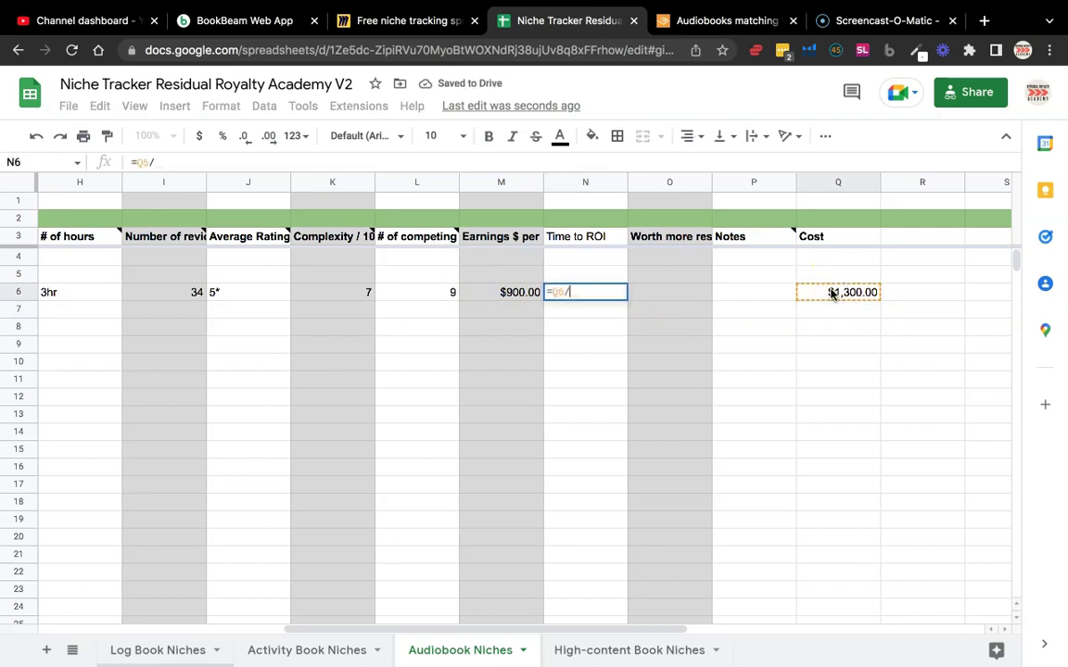
click(514, 293)
key(Return)
click(584, 294)
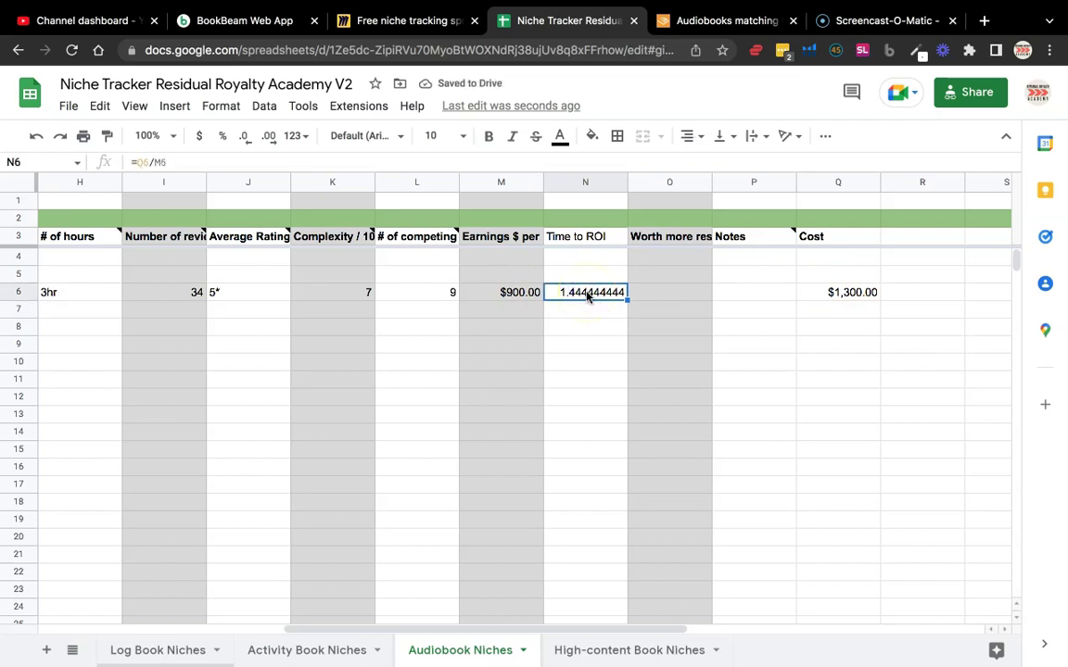
Mark the FBA 2022 niche as worth more research by entering Yes in cell O6
click(658, 292)
text(Yes)
click(767, 299)
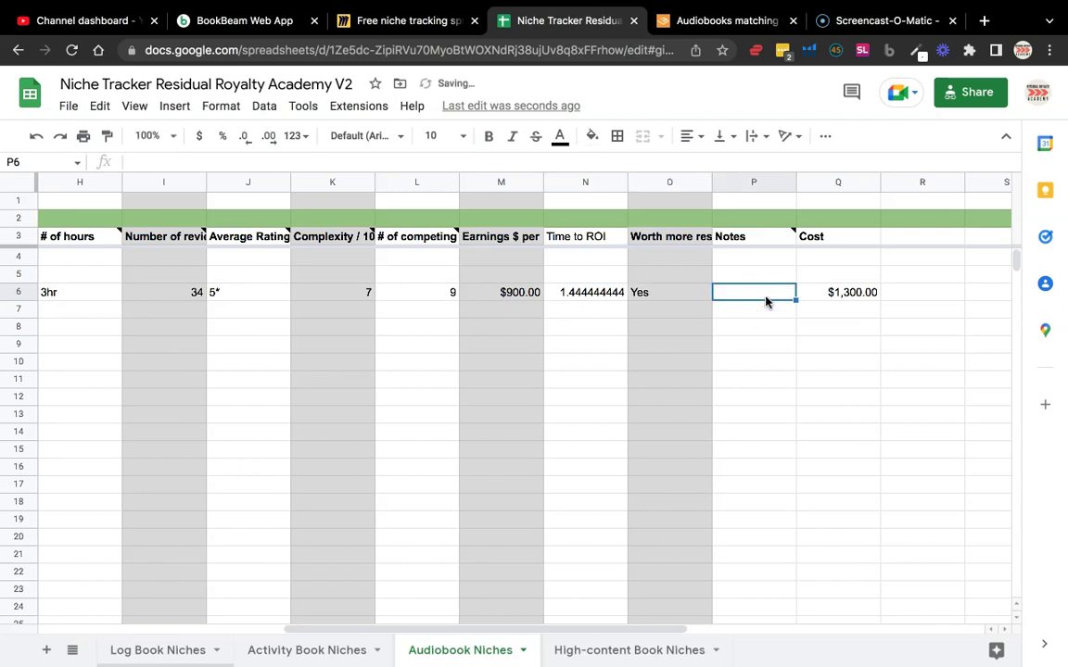
Open the first Amazon FBA 2022 audiobook's detail page on Audible and skim through it
click(714, 18)
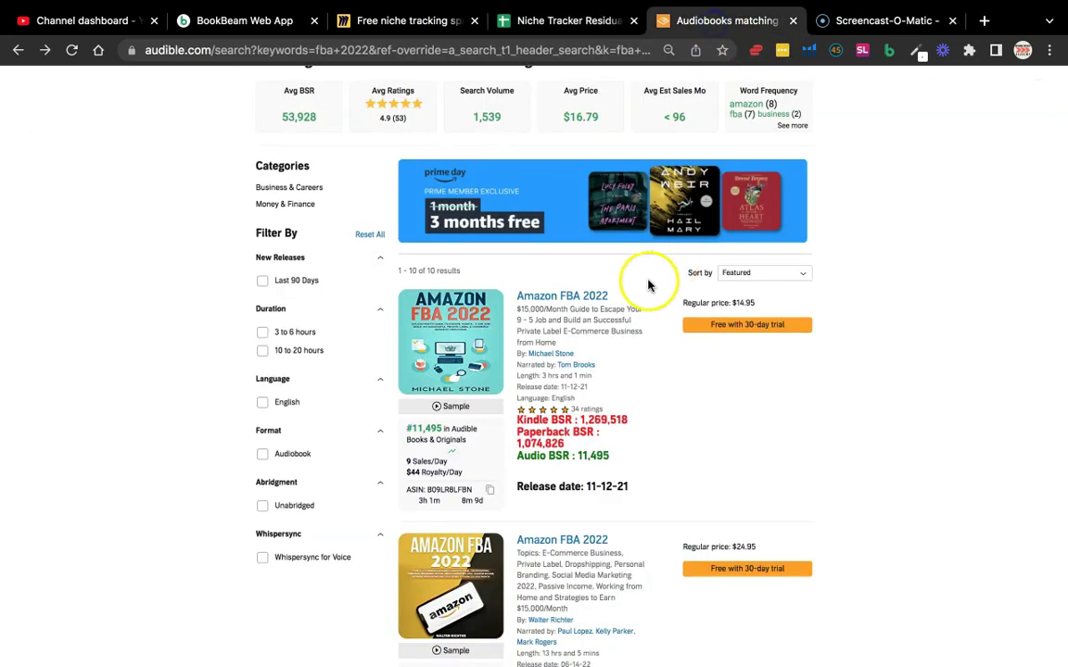
click(569, 295)
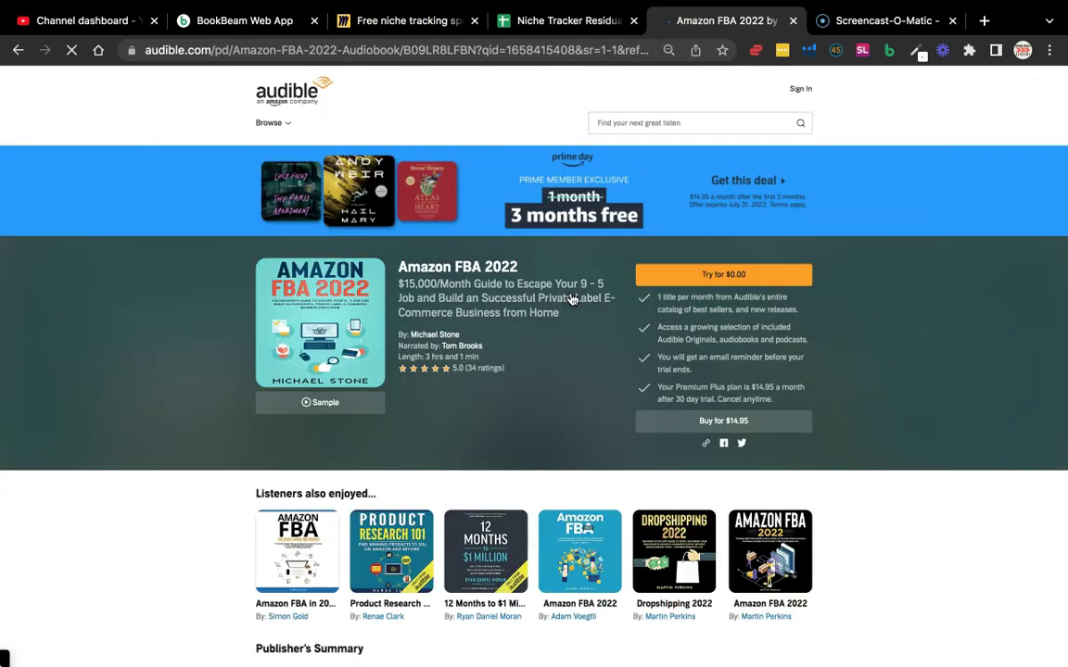
scroll(588, 436, down, 15)
scroll(590, 439, down, 15)
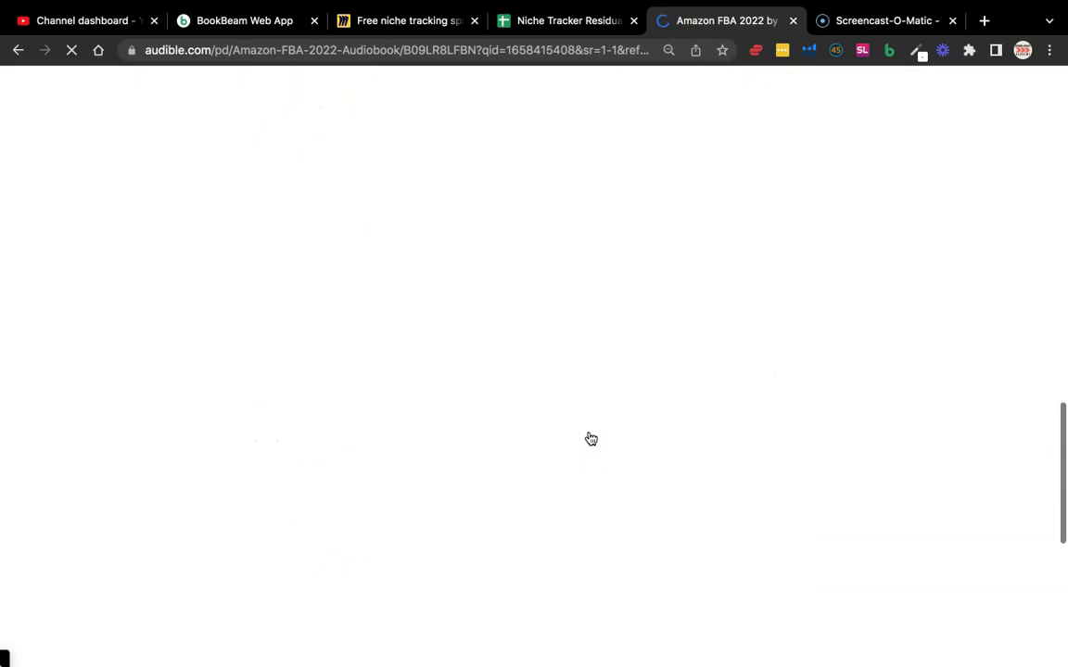
scroll(590, 438, up, 15)
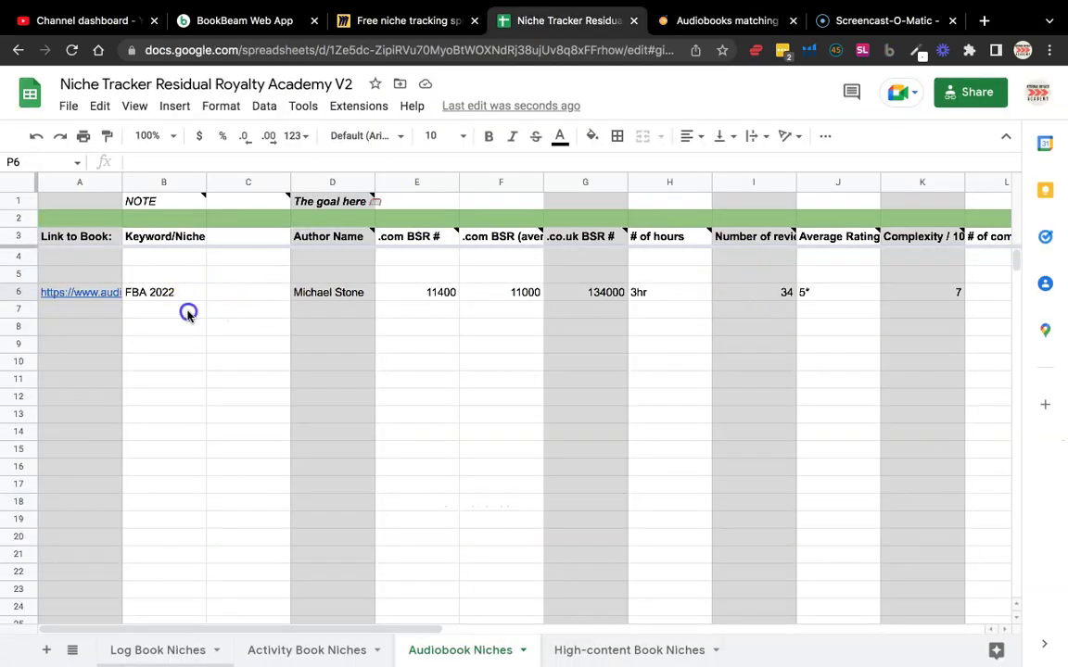
Find the audiobook "Amazon FBA in 2021 and Beyond" in the Audible results and enter FBA 2022 as its keyword in cell B8
click(188, 313)
click(179, 330)
click(719, 21)
scroll(661, 405, down, 3)
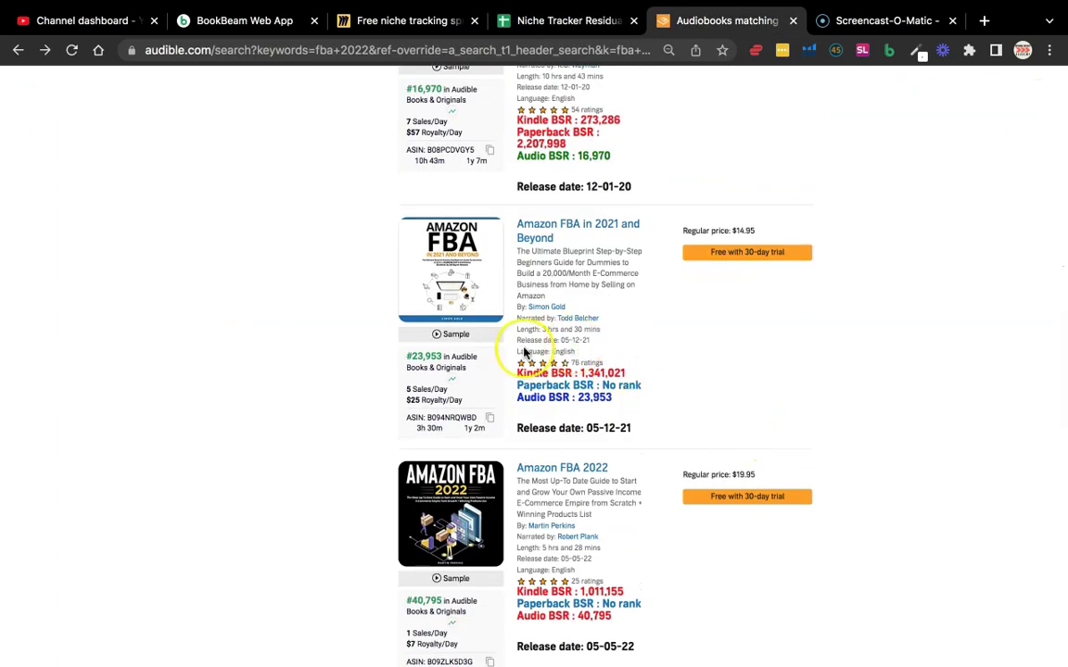
click(452, 378)
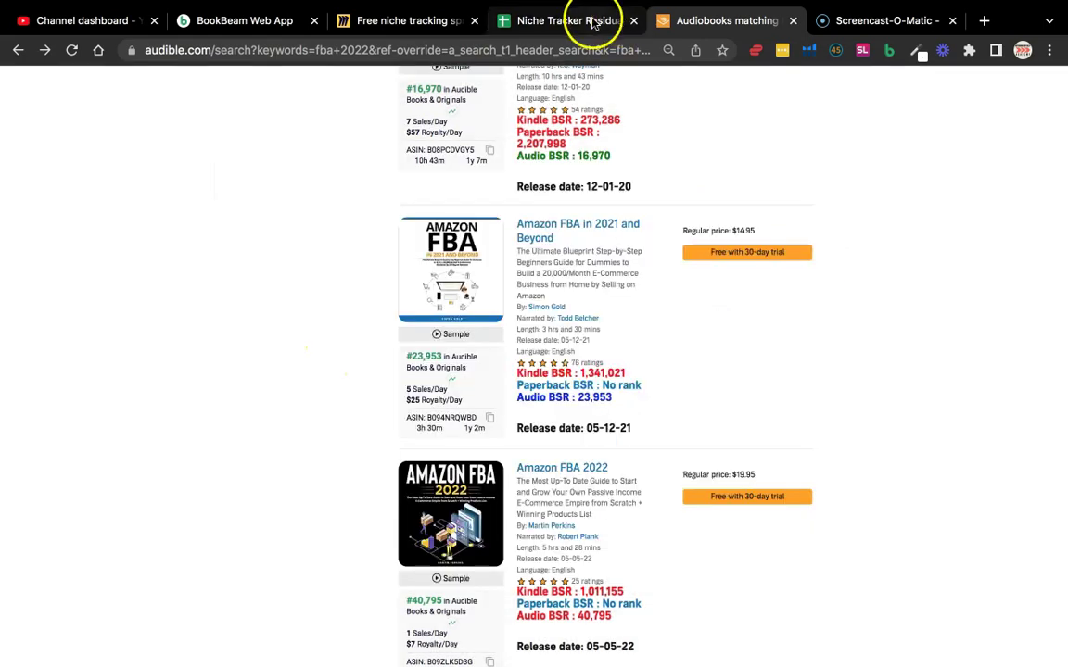
click(597, 21)
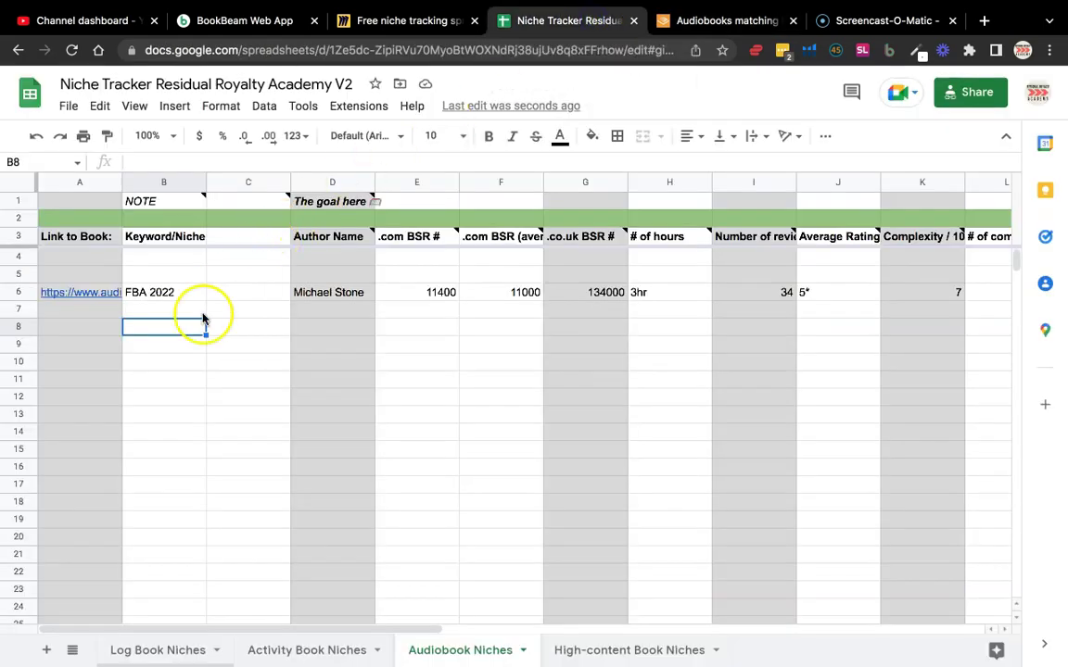
text(Fba)
key(BackSpace)
key(BackSpace)
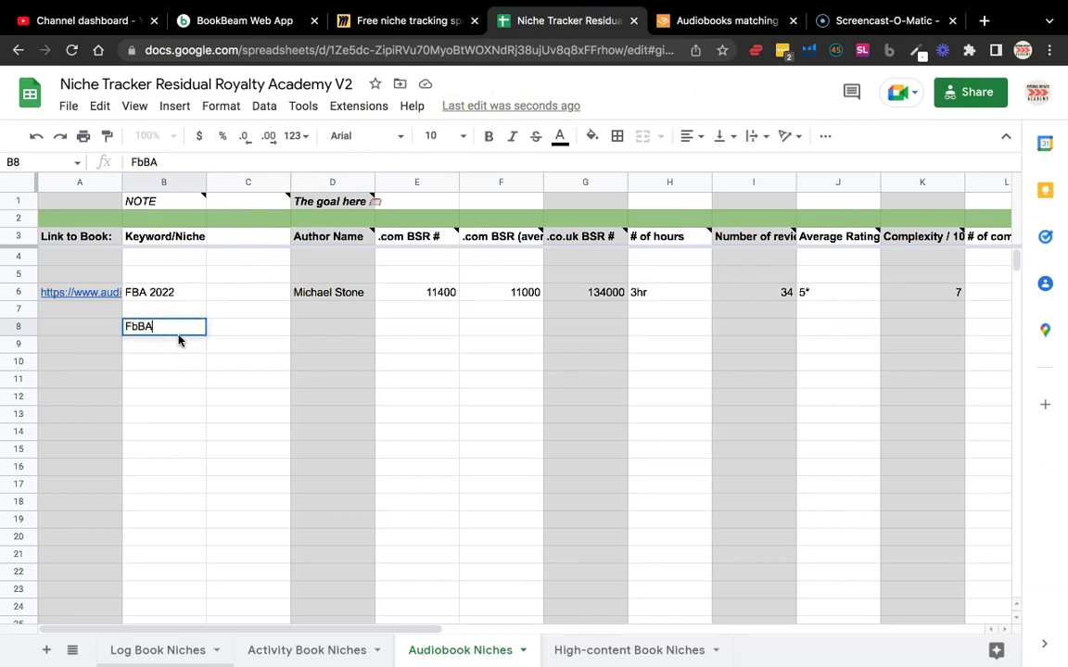
text(BA 2022)
key(Return)
Check the author of "Amazon FBA in 2021 and Beyond" on Audible and enter the author's name in cell D8
click(665, 20)
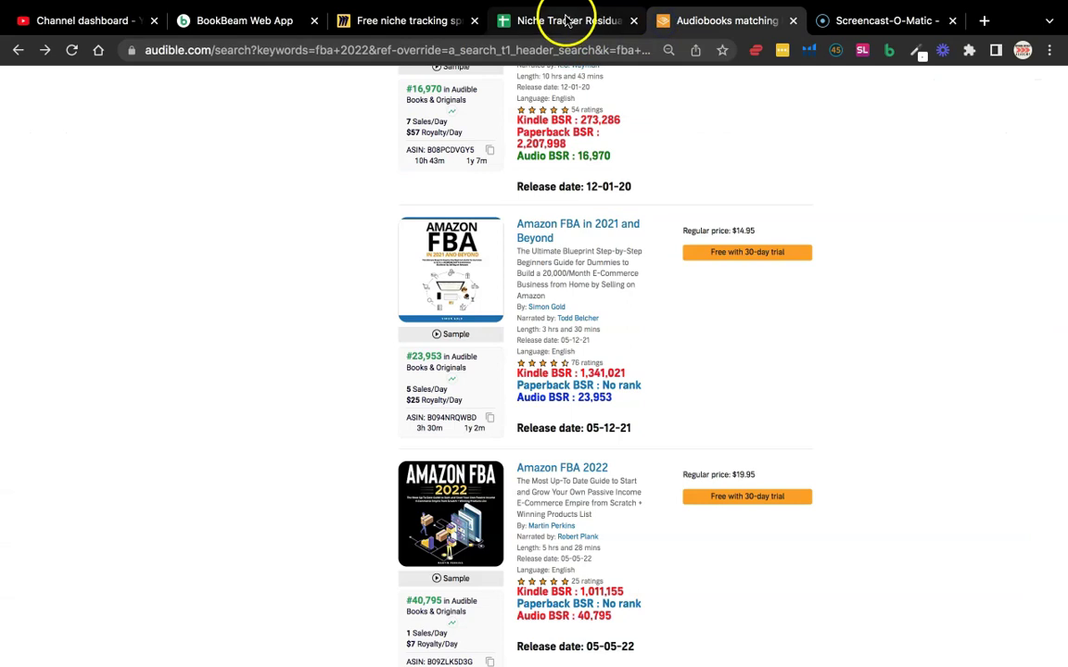
click(585, 22)
click(317, 326)
text(S)
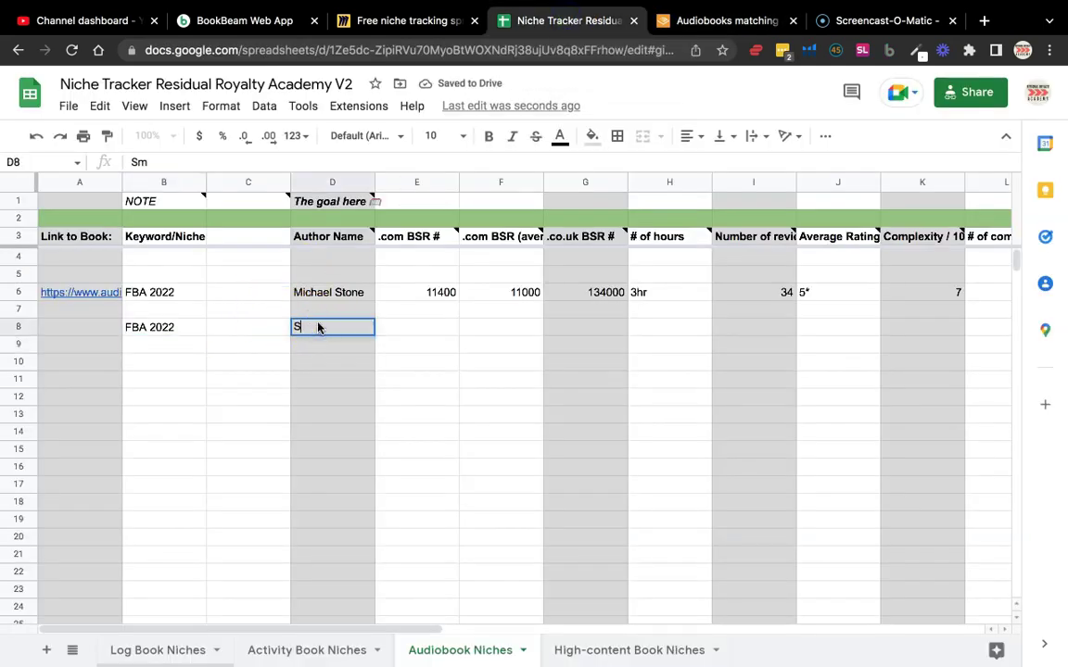
text(imon gold)
key(Return)
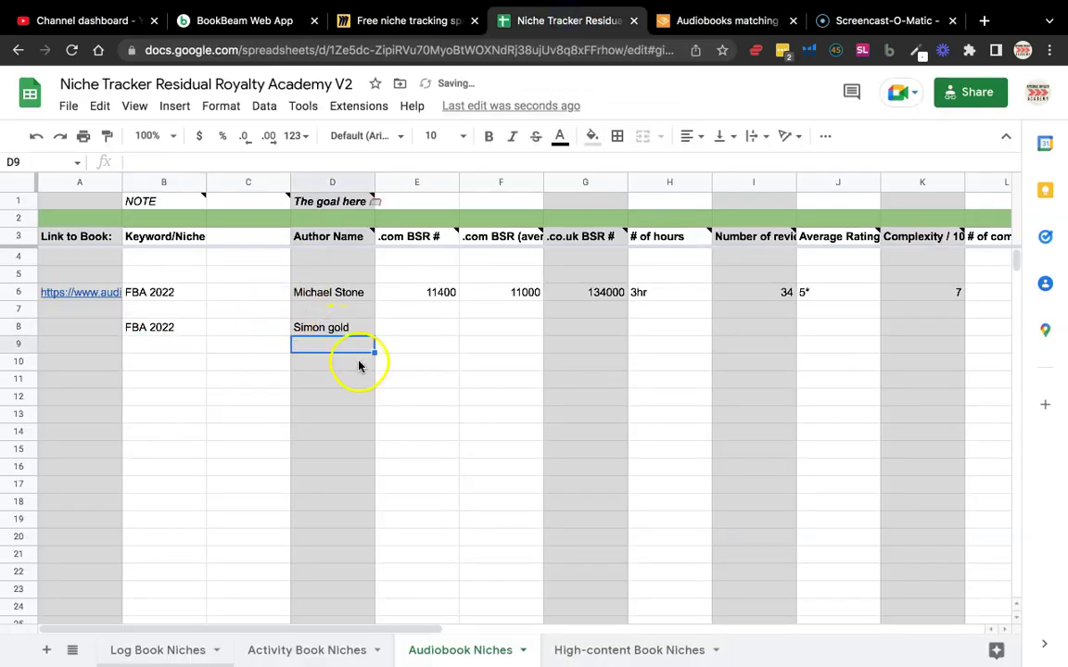
Enter 24000 as the second audiobook's .com BSR in cell E8 and 35000 as its average BSR in cell F8
click(417, 329)
click(691, 29)
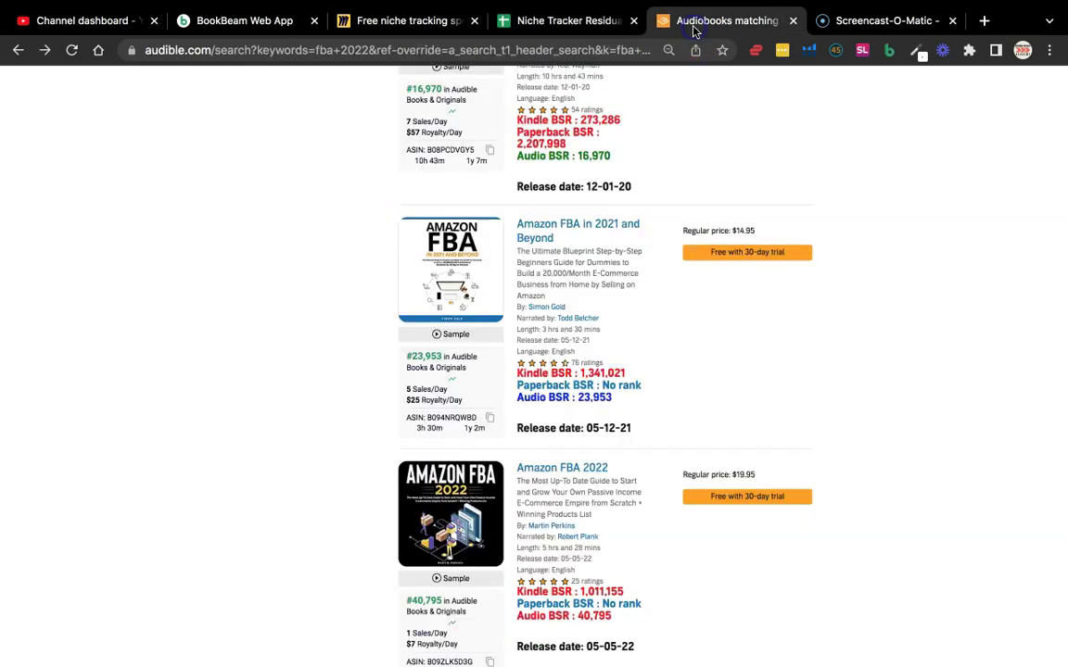
click(589, 23)
text(24000)
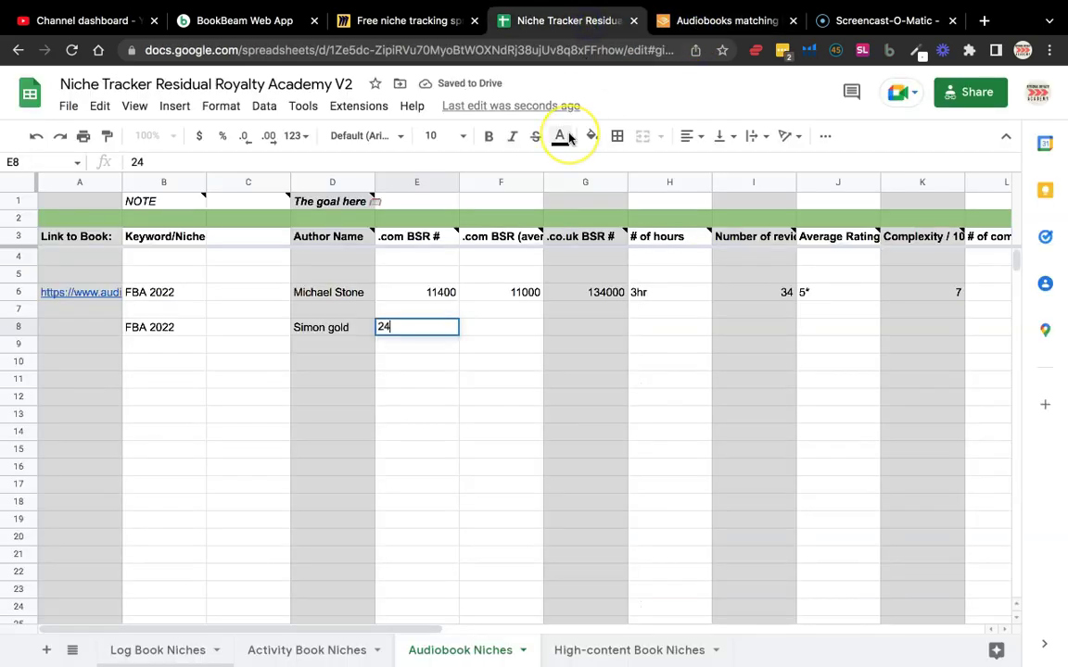
key(Return)
click(521, 318)
click(514, 328)
key(Return)
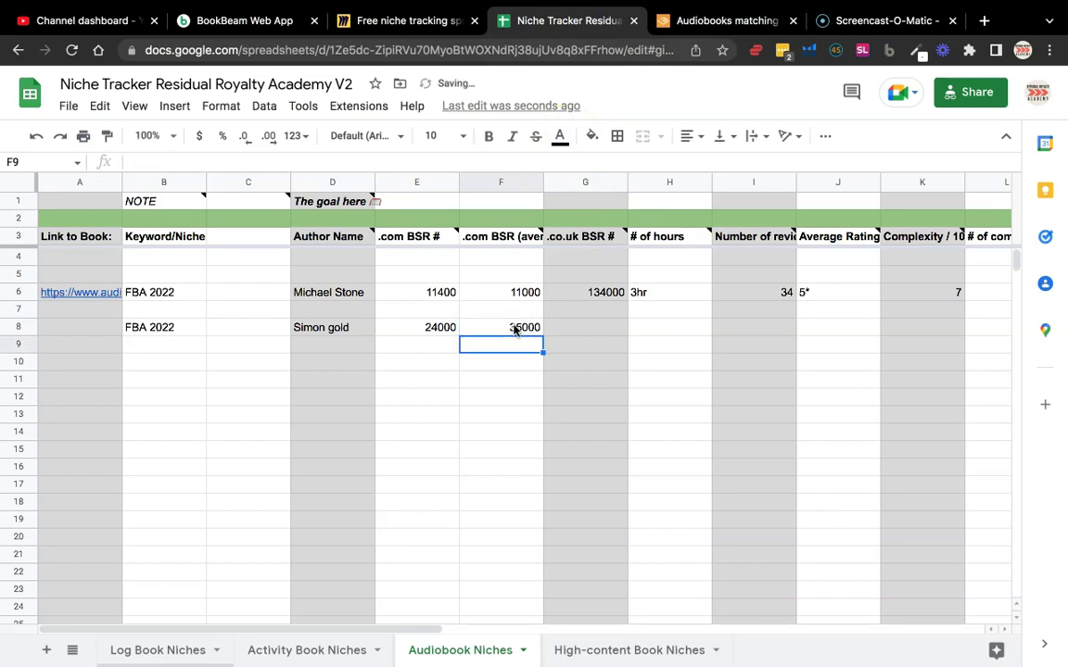
Check the second audiobook's royalty on Audible, then enter 600 as its earnings in cell M8, formatted as dollar currency
click(713, 20)
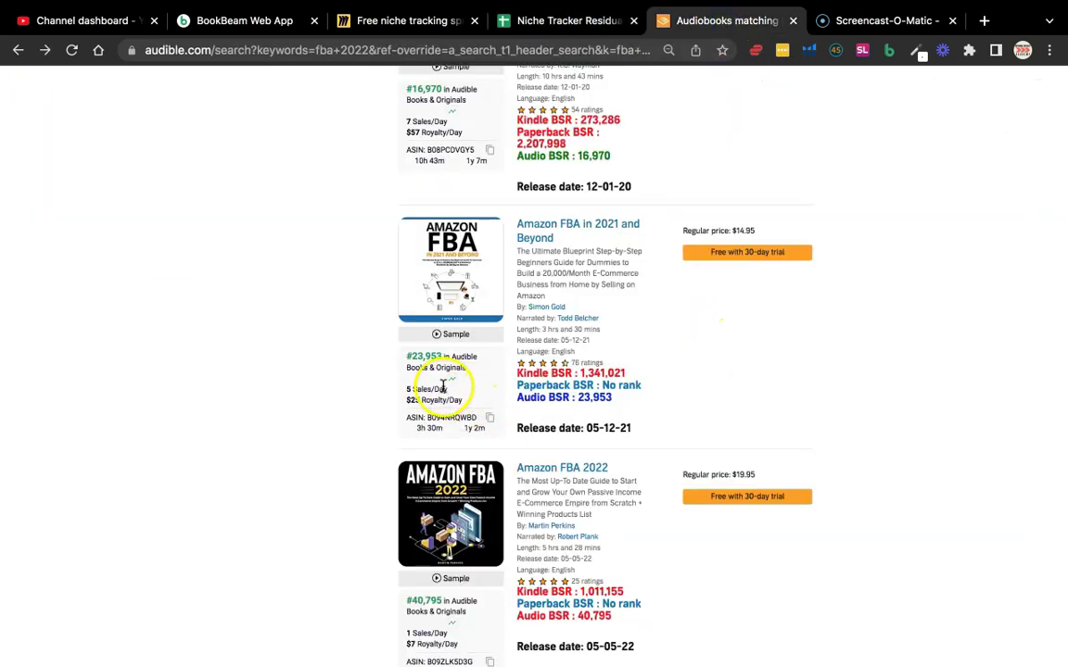
click(596, 9)
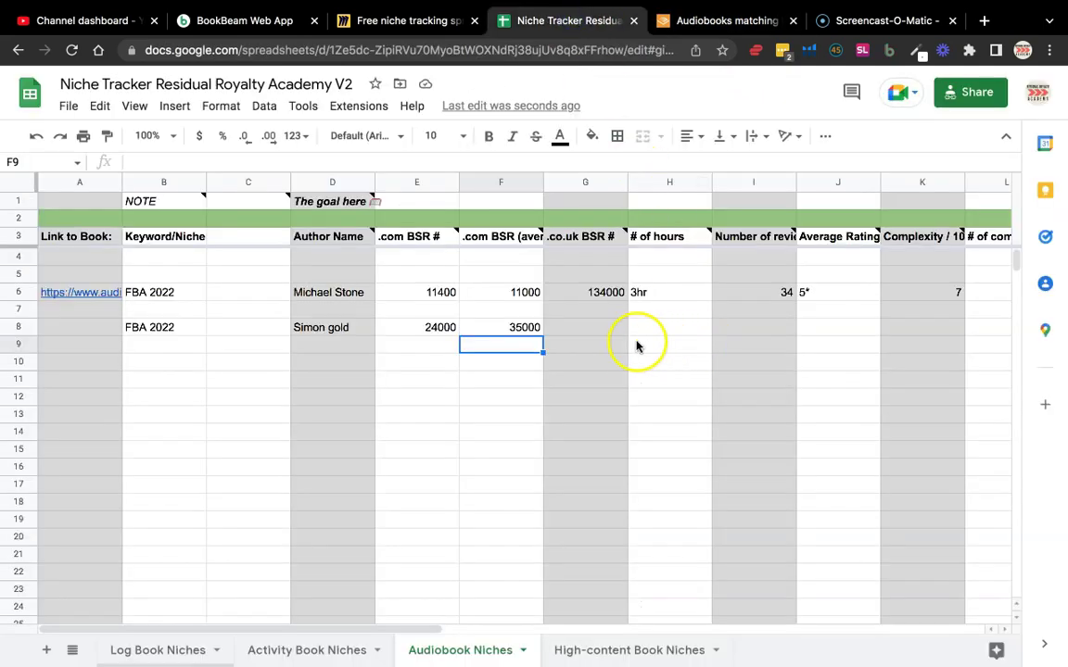
scroll(662, 346, right, 2)
click(832, 330)
text(600)
key(Return)
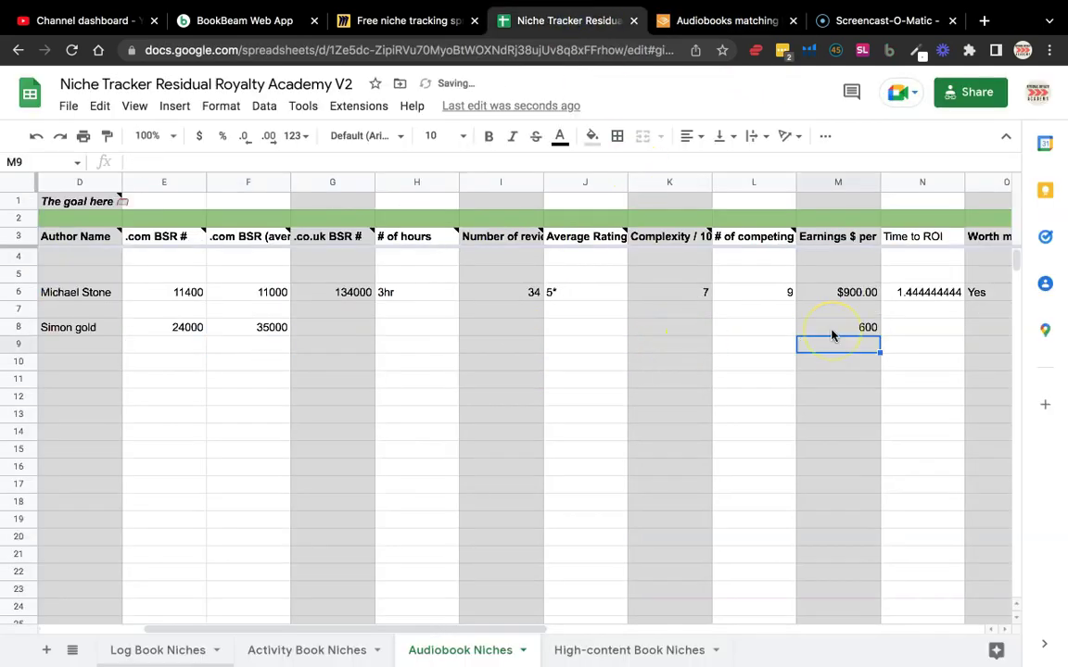
click(848, 332)
click(199, 136)
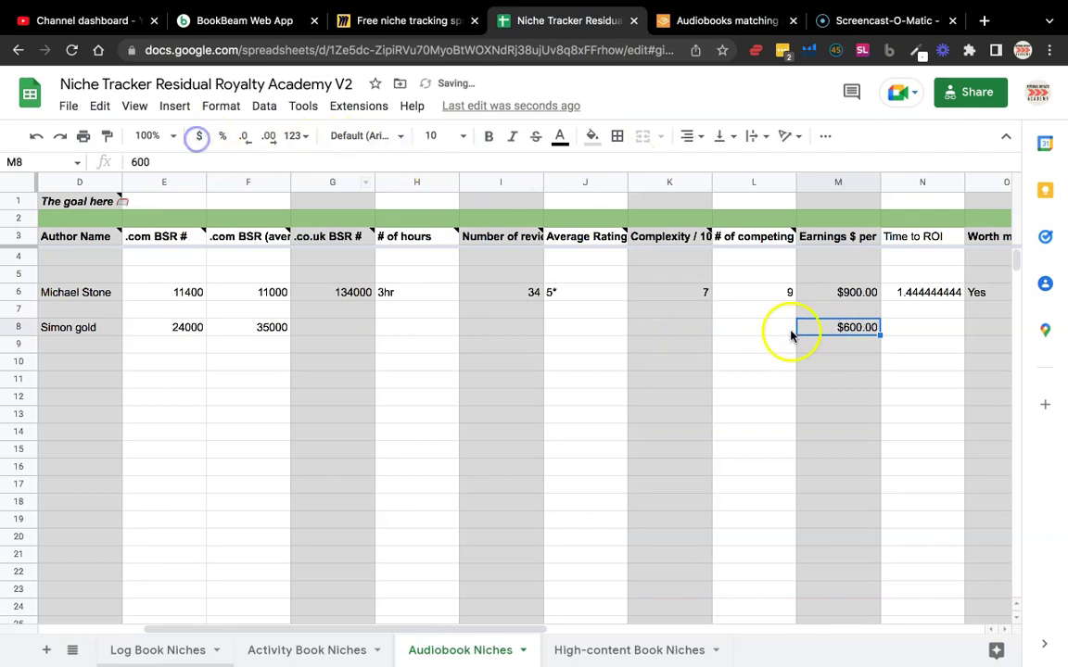
Look over further competing audiobooks in the Audible results for FBA 2022
click(932, 326)
scroll(696, 335, left, 3)
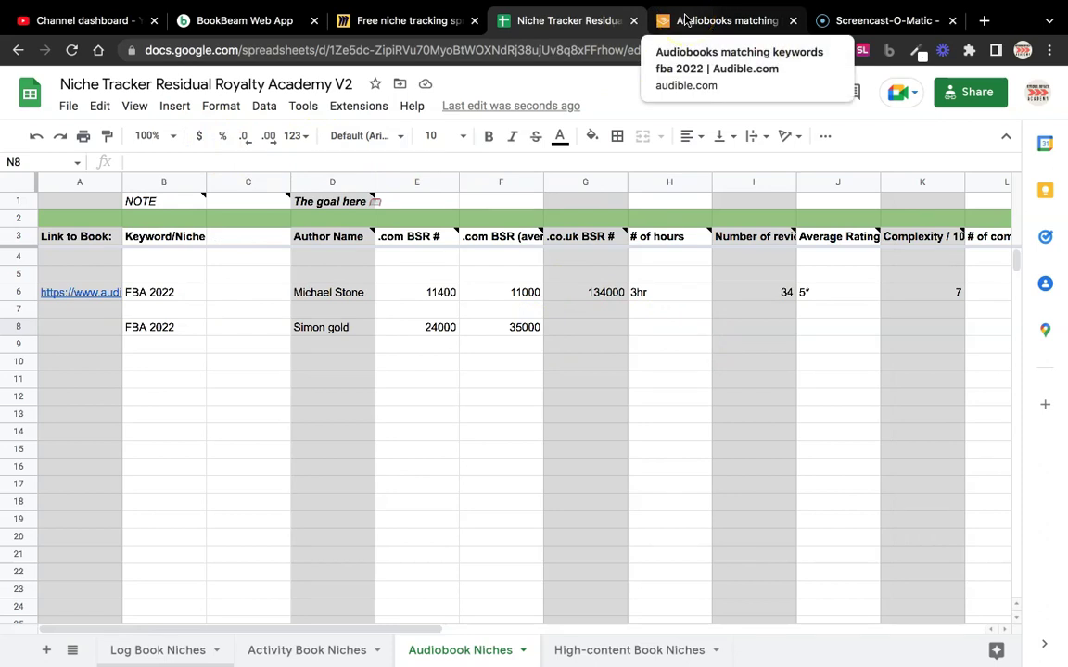
click(683, 19)
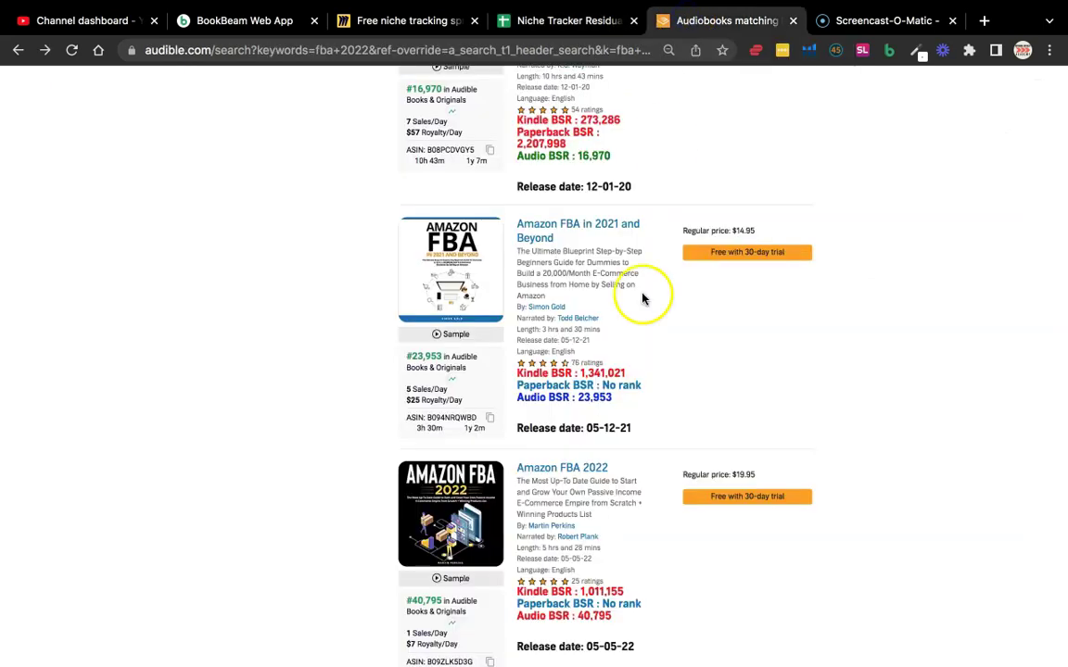
scroll(658, 393, down, 3)
key(ctrl+shift+Tab)
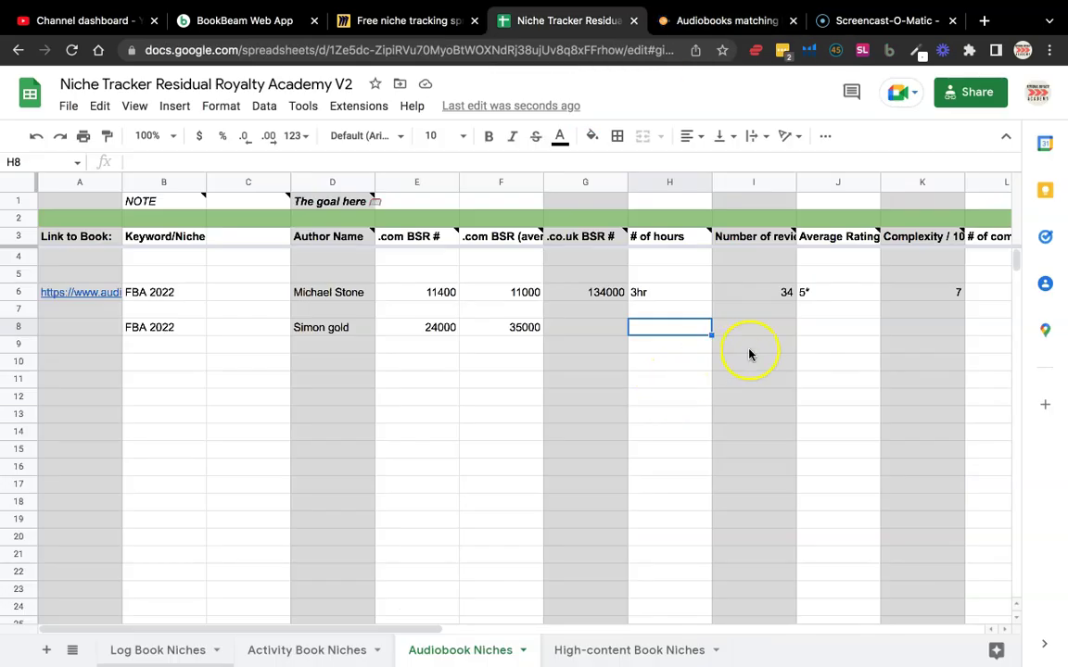
Look over the tracker's High-content, Audiobook, Activity Book and Log Book niche sheets
click(576, 653)
click(417, 650)
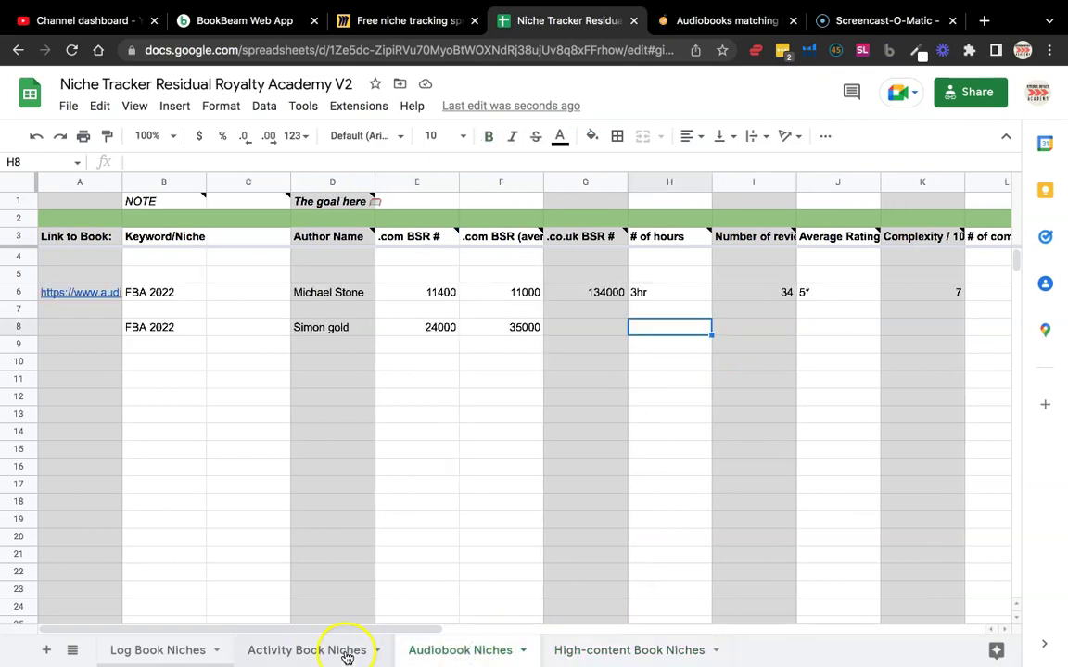
click(345, 653)
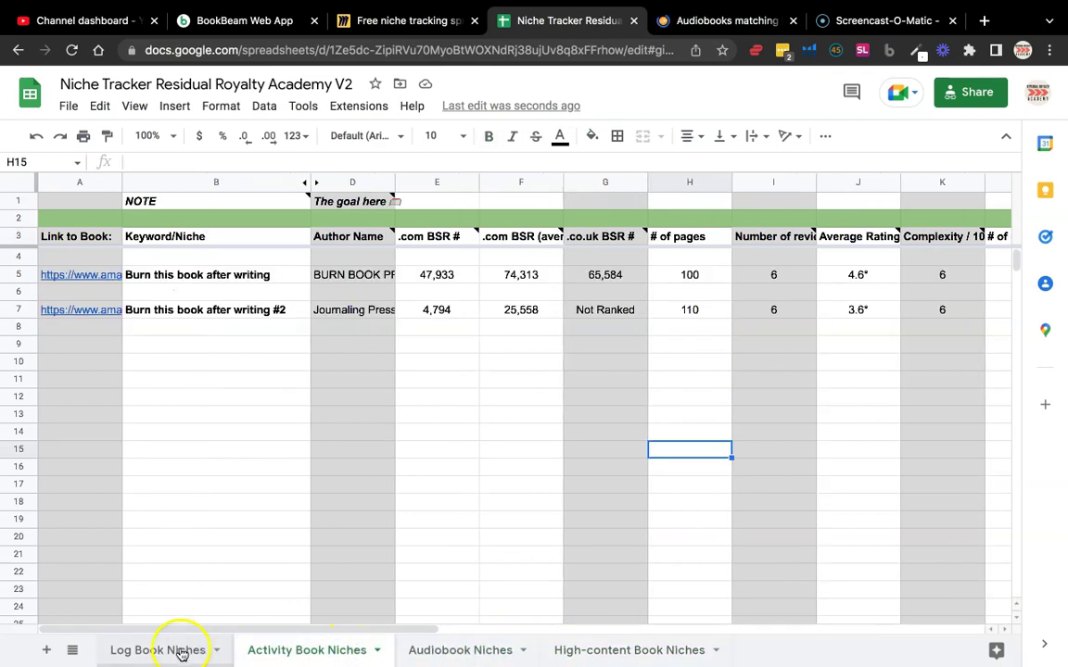
click(181, 652)
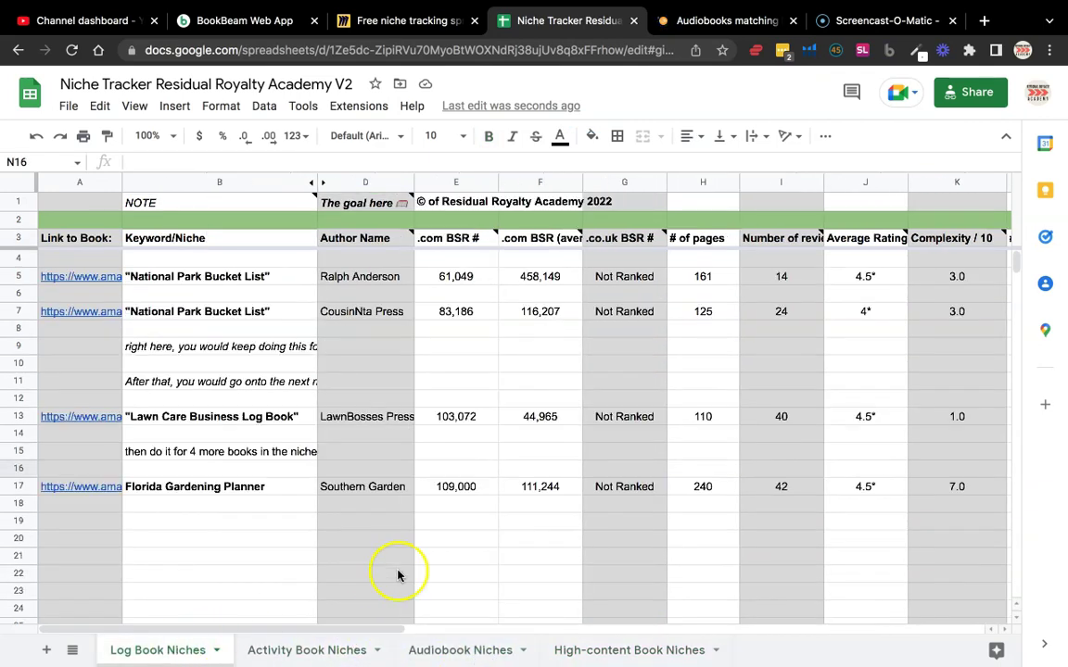
click(460, 651)
click(186, 361)
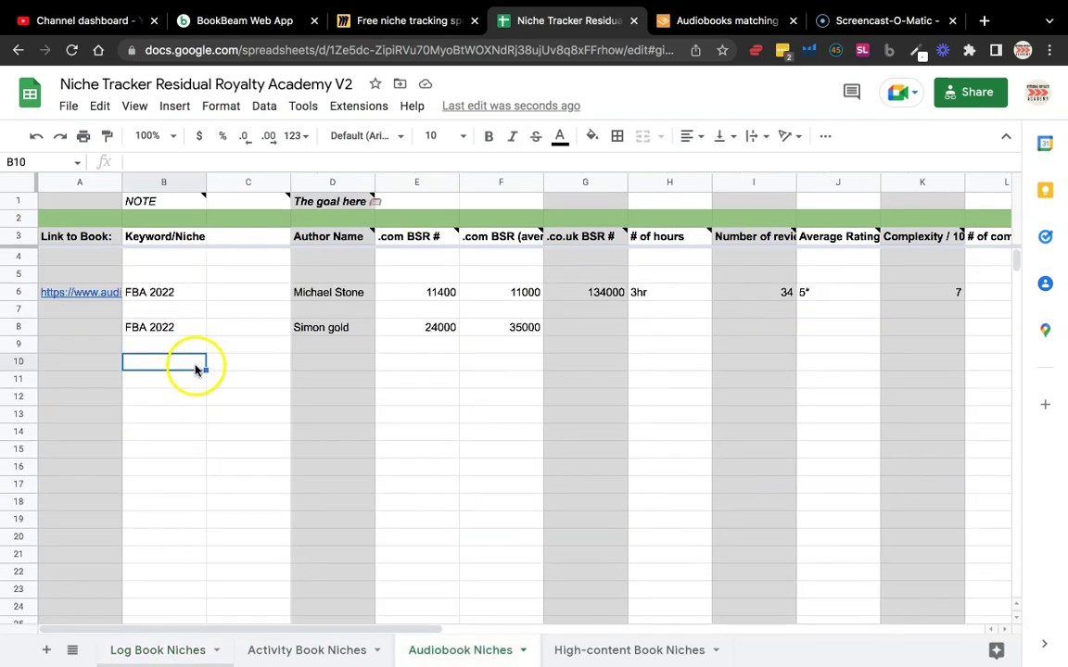
click(184, 397)
click(181, 346)
click(180, 360)
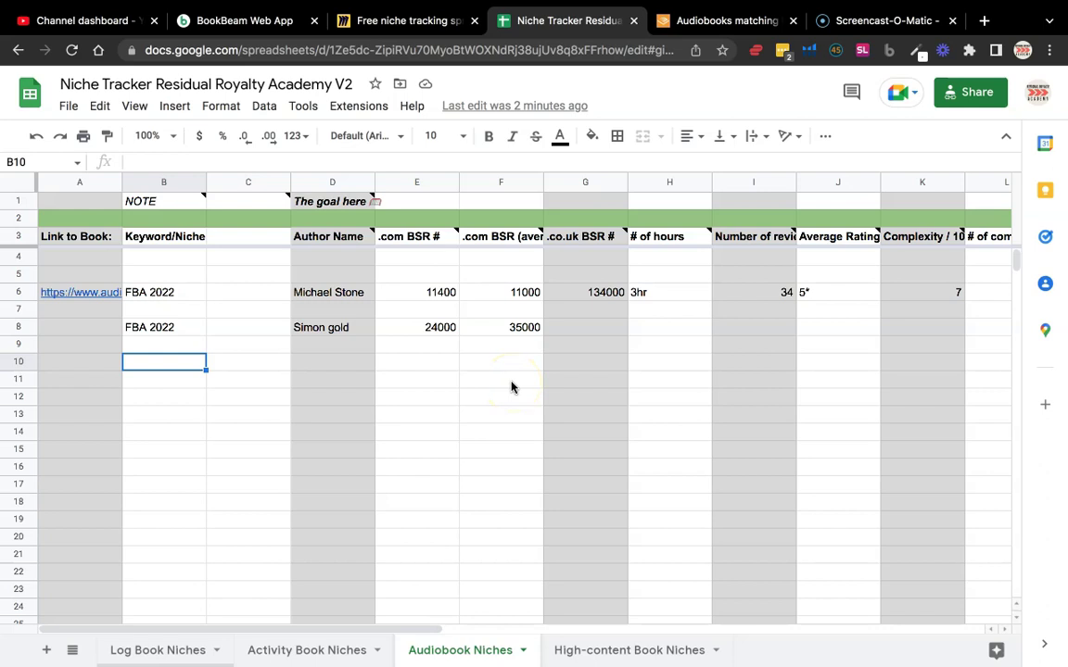
click(602, 648)
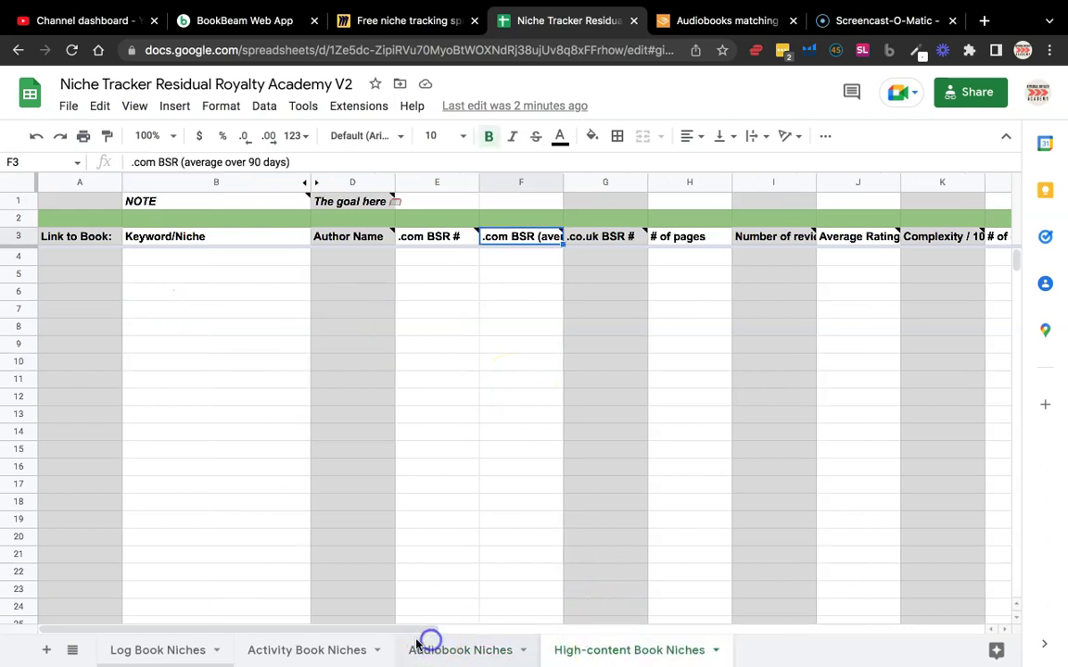
click(421, 646)
click(309, 648)
click(176, 648)
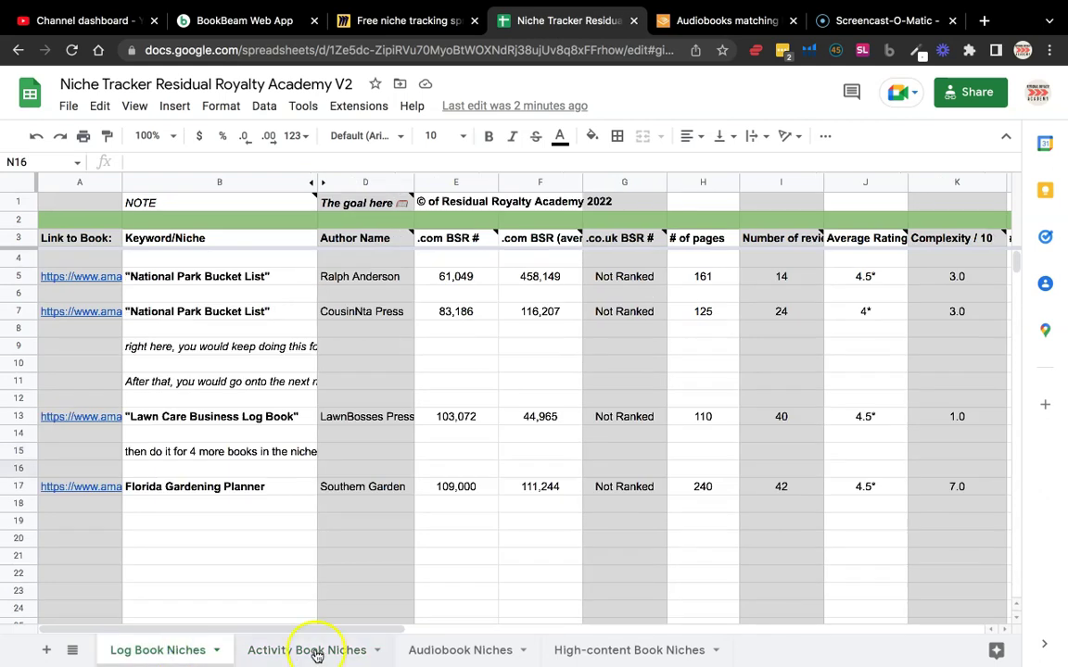